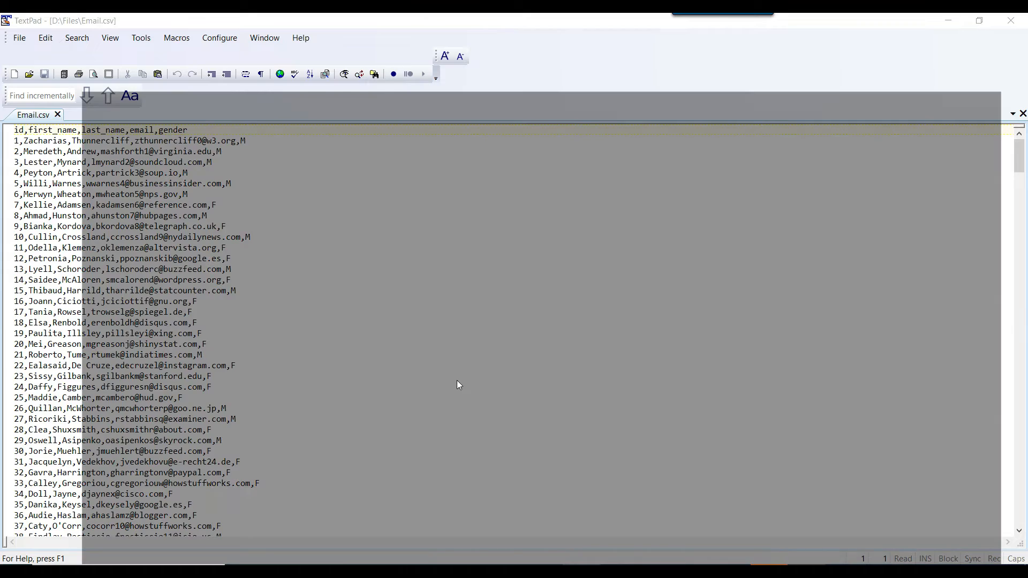
Examine the CREATE TABLE script for the Email table, focusing on the Emp_Id uniqueidentifier column.
{"action": "double_click", "coordinate": [374, 105]}
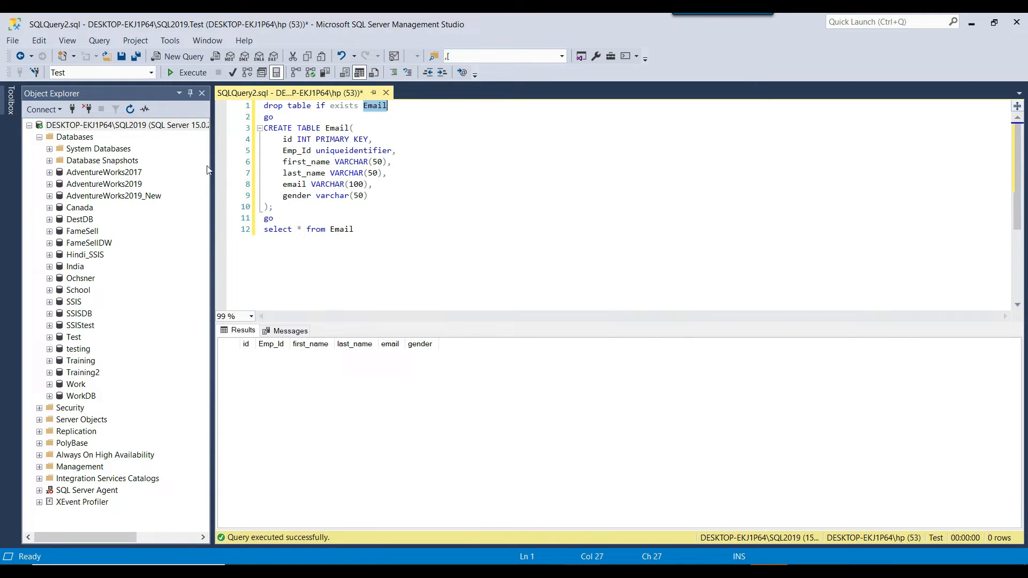
{"action": "left_click", "coordinate": [405, 196]}
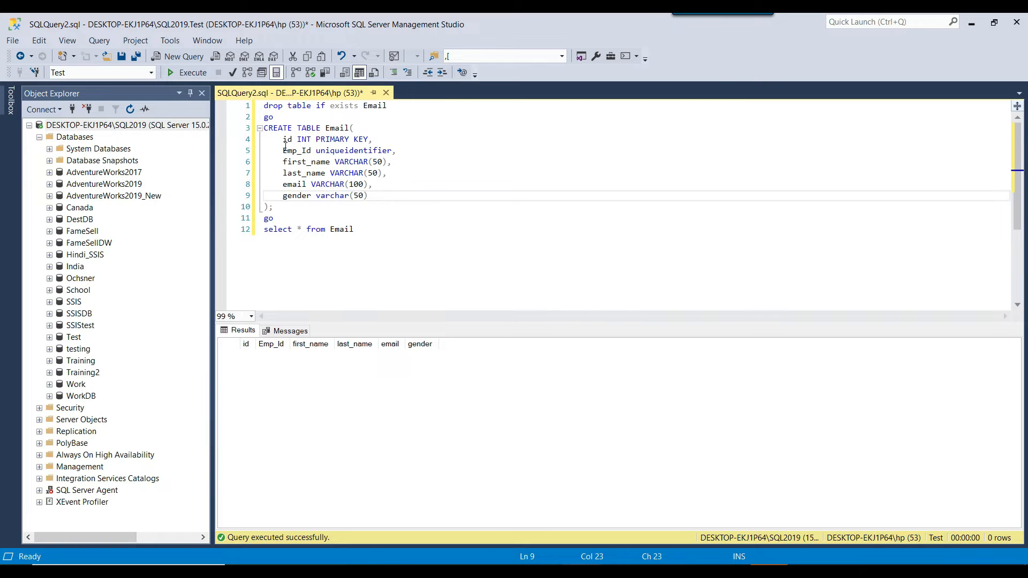
{"action": "left_click_drag", "start_coordinate": [294, 125], "coordinate": [382, 192]}
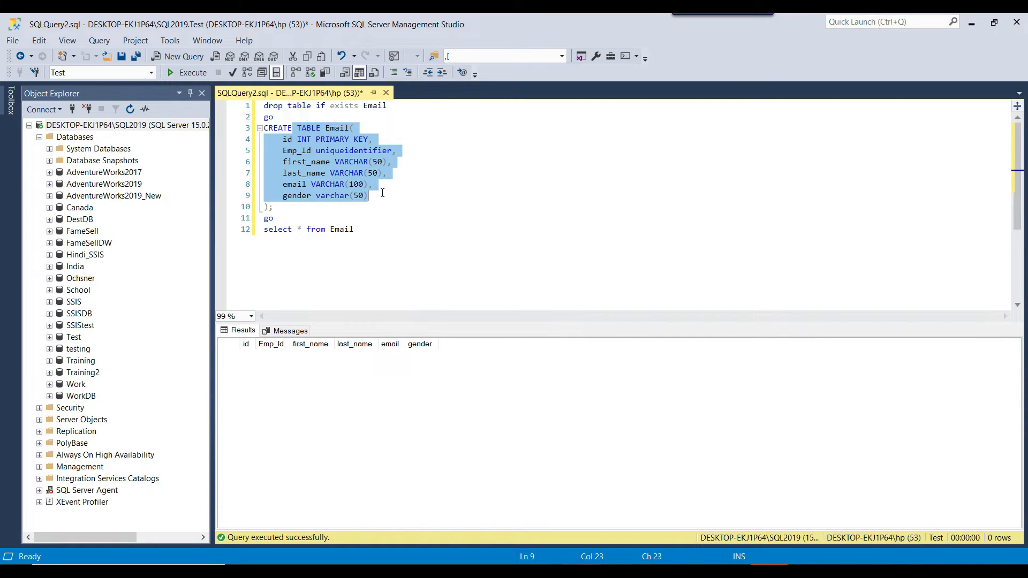
{"action": "left_click", "coordinate": [384, 198]}
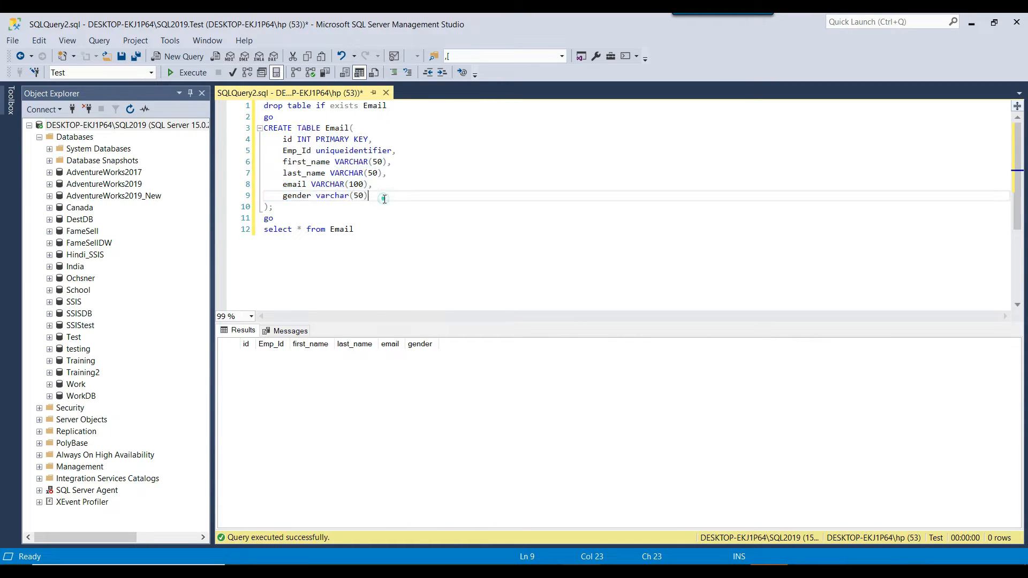
{"action": "mouse_move", "coordinate": [275, 149]}
{"action": "left_mouse_down"}
{"action": "mouse_move", "coordinate": [394, 162]}
{"action": "mouse_move", "coordinate": [399, 151]}
{"action": "mouse_move", "coordinate": [281, 139]}
{"action": "mouse_move", "coordinate": [274, 152]}
{"action": "left_mouse_up"}
{"action": "left_click", "coordinate": [349, 151]}
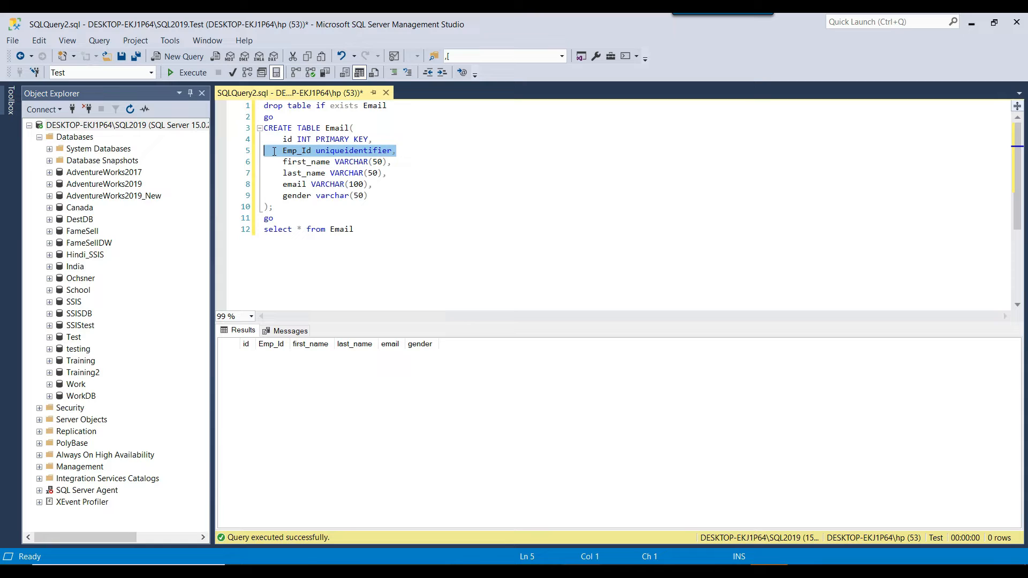
{"action": "left_click", "coordinate": [382, 153]}
{"action": "left_click_drag", "start_coordinate": [267, 152], "coordinate": [414, 155]}
{"action": "left_click", "coordinate": [414, 155]}
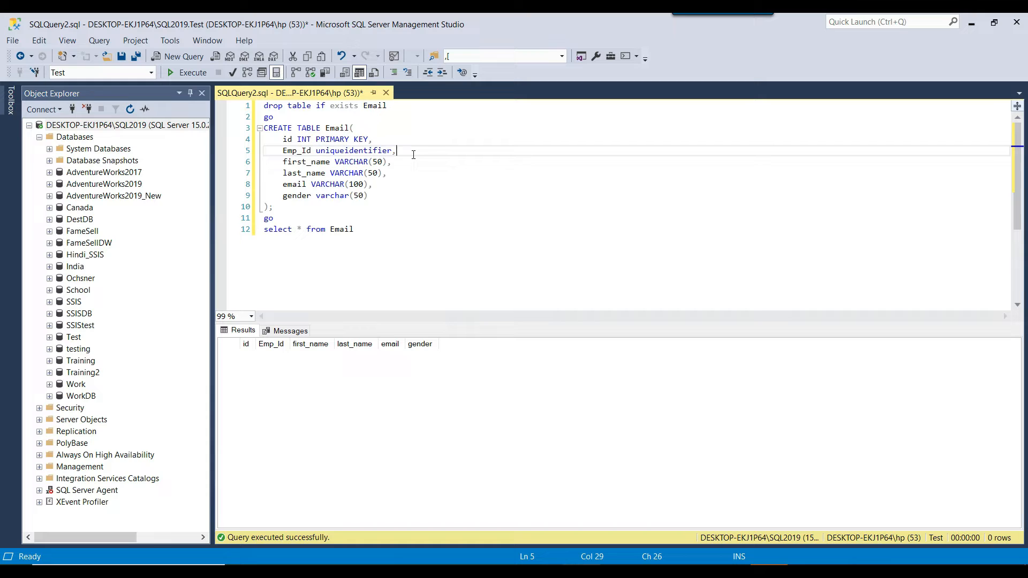
Execute the script that drops and recreates the Email table with its Emp_Id uniqueidentifier column in the Test database.
{"action": "left_click_drag", "start_coordinate": [279, 154], "coordinate": [419, 154]}
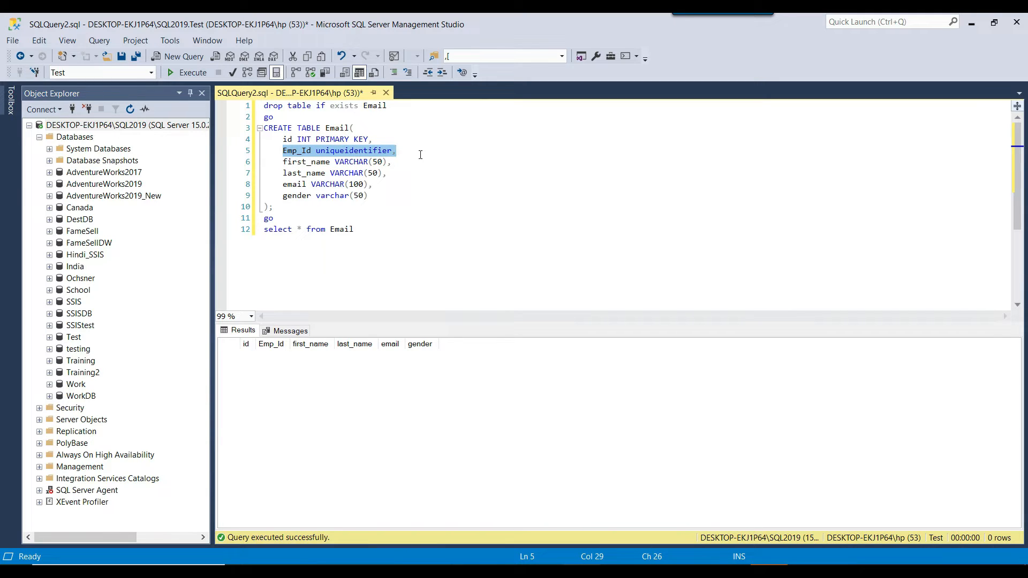
{"action": "left_click", "coordinate": [420, 154]}
{"action": "left_click", "coordinate": [196, 76]}
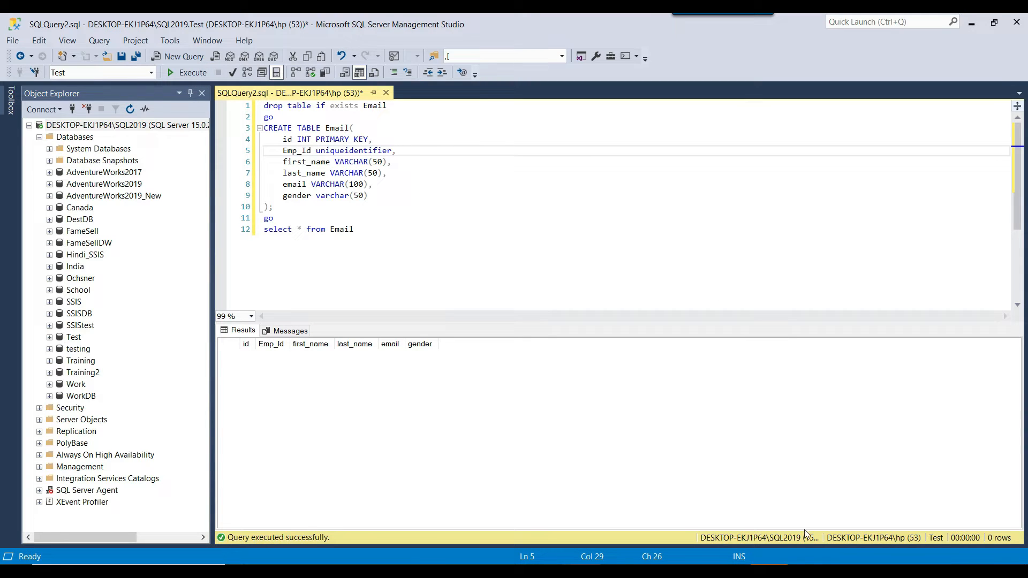
Close TextPad with the Email.csv file and switch to the SSIS package in Visual Studio.
{"action": "left_click", "coordinate": [806, 571]}
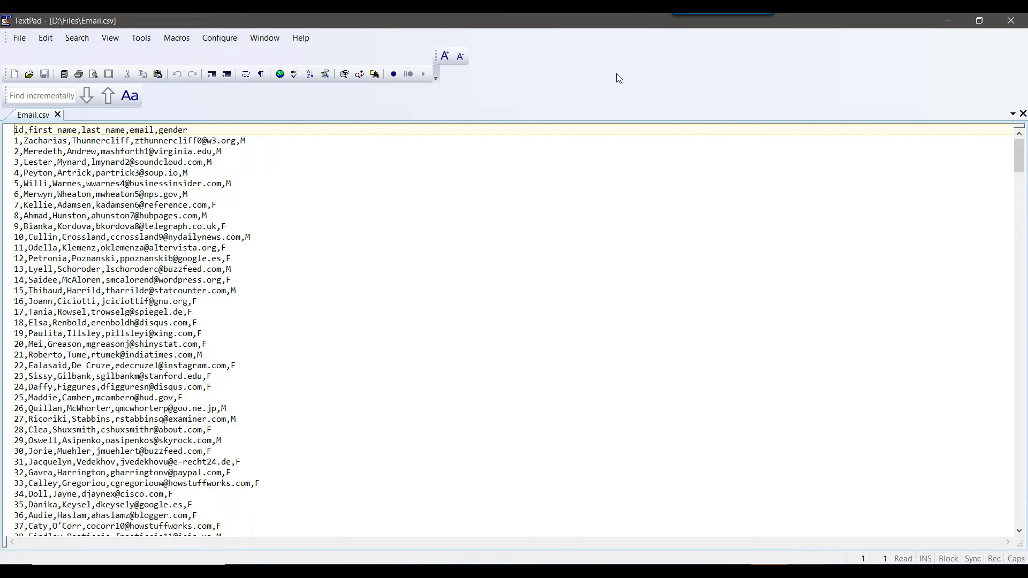
{"action": "left_click", "coordinate": [1021, 26]}
{"action": "left_click", "coordinate": [588, 195]}
{"action": "left_click", "coordinate": [768, 571]}
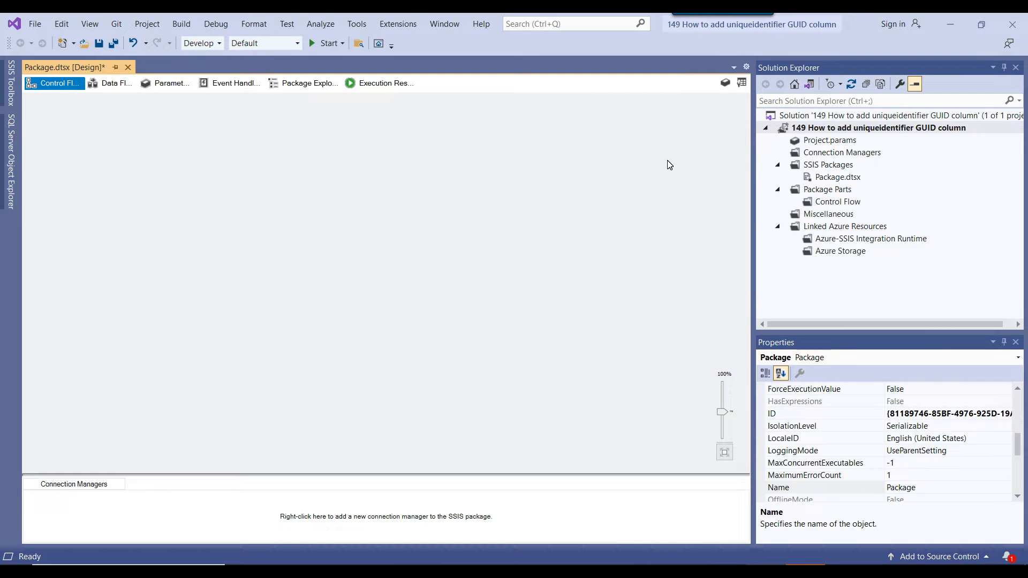
Add a Data Flow Task to the package's control flow and open its data flow.
{"action": "left_click", "coordinate": [741, 83]}
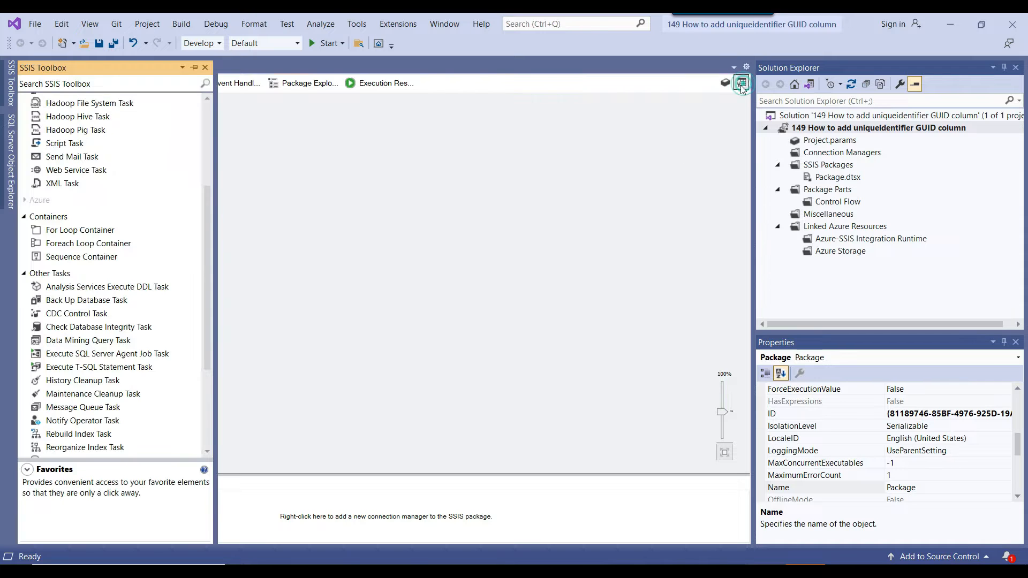
{"action": "left_click_drag", "start_coordinate": [61, 119], "coordinate": [316, 164]}
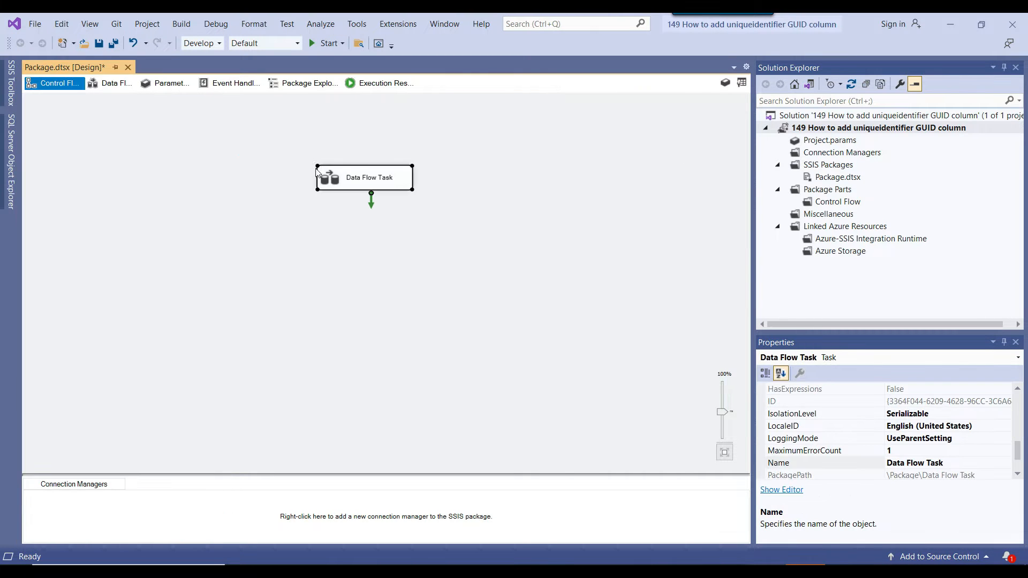
{"action": "double_click", "coordinate": [340, 183]}
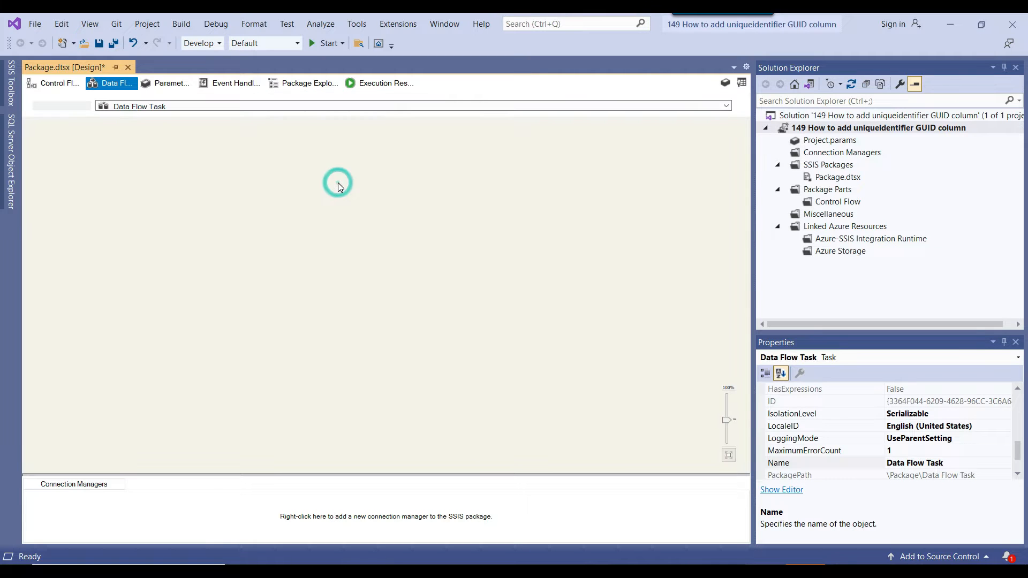
Add a Flat File Source to the upper part of the data flow canvas.
{"action": "left_click", "coordinate": [741, 83]}
{"action": "scroll", "coordinate": [137, 182], "scroll_direction": "down", "scroll_amount": 10}
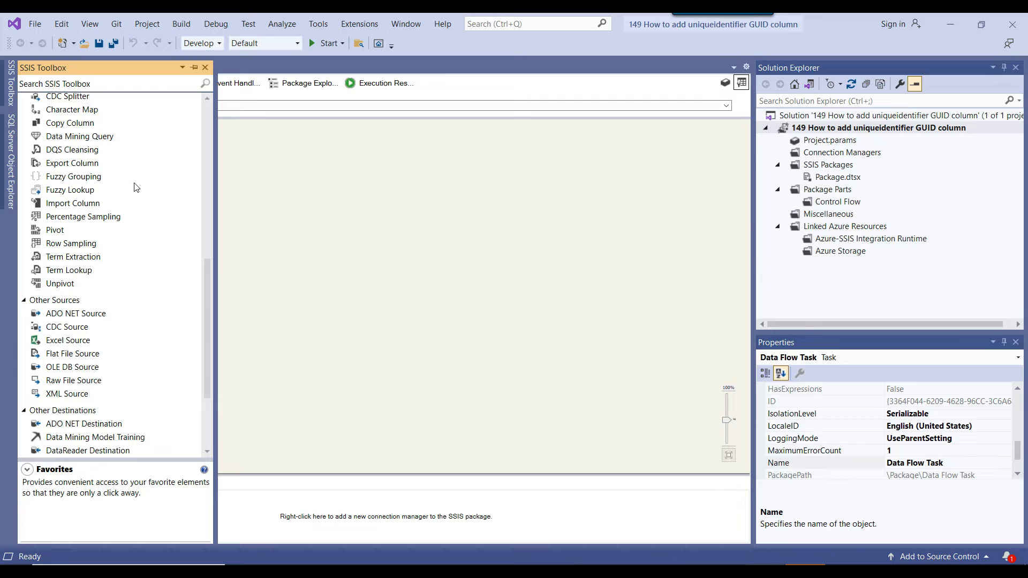
{"action": "scroll", "coordinate": [115, 192], "scroll_direction": "down", "scroll_amount": 2}
{"action": "left_click_drag", "start_coordinate": [70, 274], "coordinate": [347, 156]}
Create a new flat file connection for the Flat File Source that points to the CSV file D:\Files\Email.csv.
{"action": "right_click", "coordinate": [368, 166]}
{"action": "left_click", "coordinate": [385, 171]}
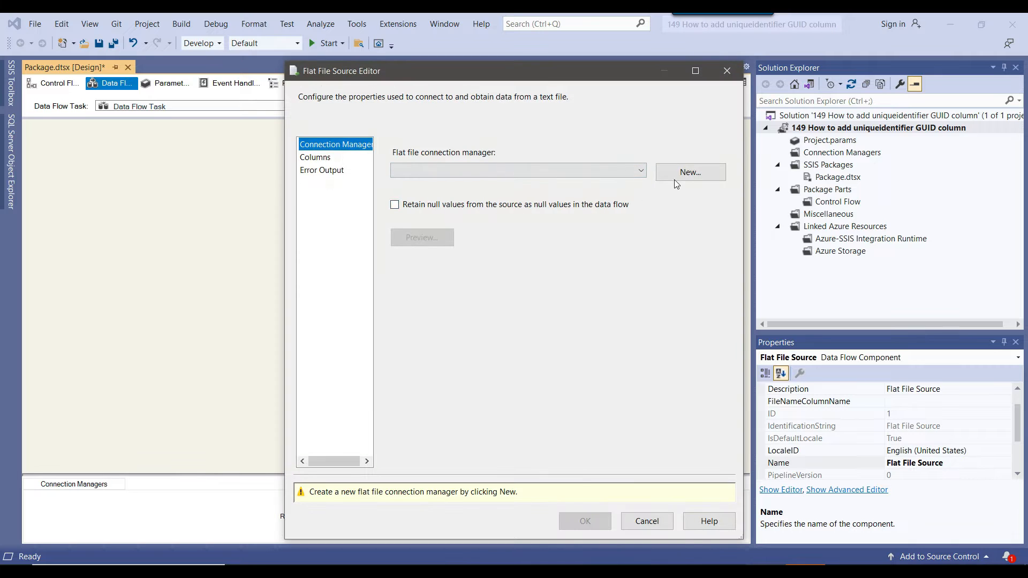
{"action": "left_click", "coordinate": [678, 174]}
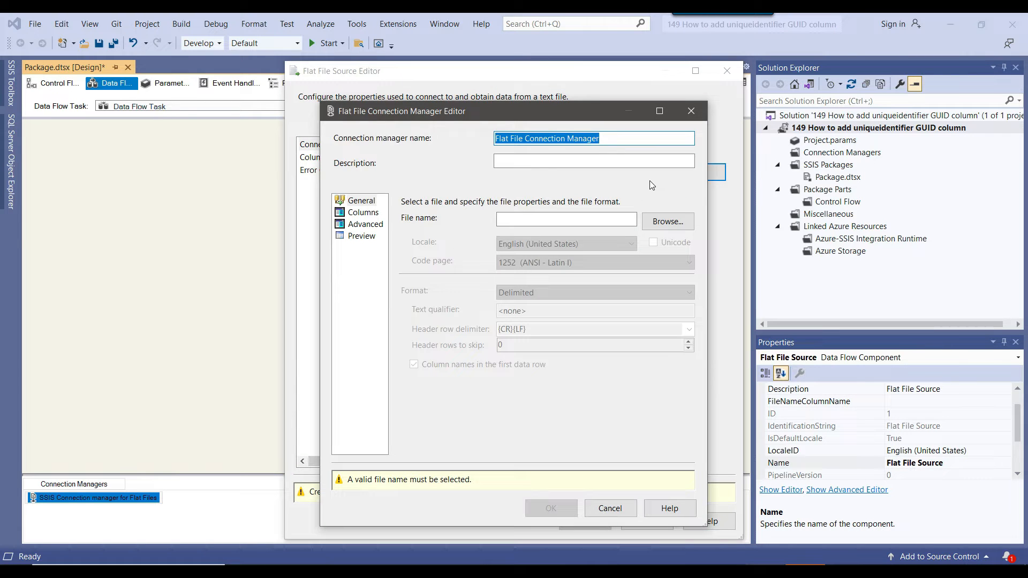
{"action": "left_click", "coordinate": [669, 225]}
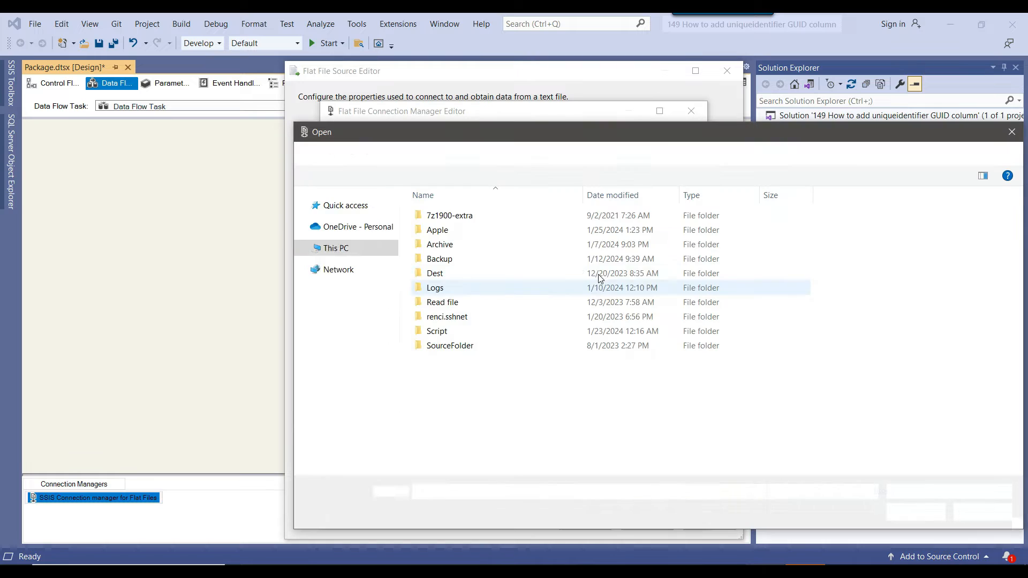
{"action": "left_click", "coordinate": [945, 492]}
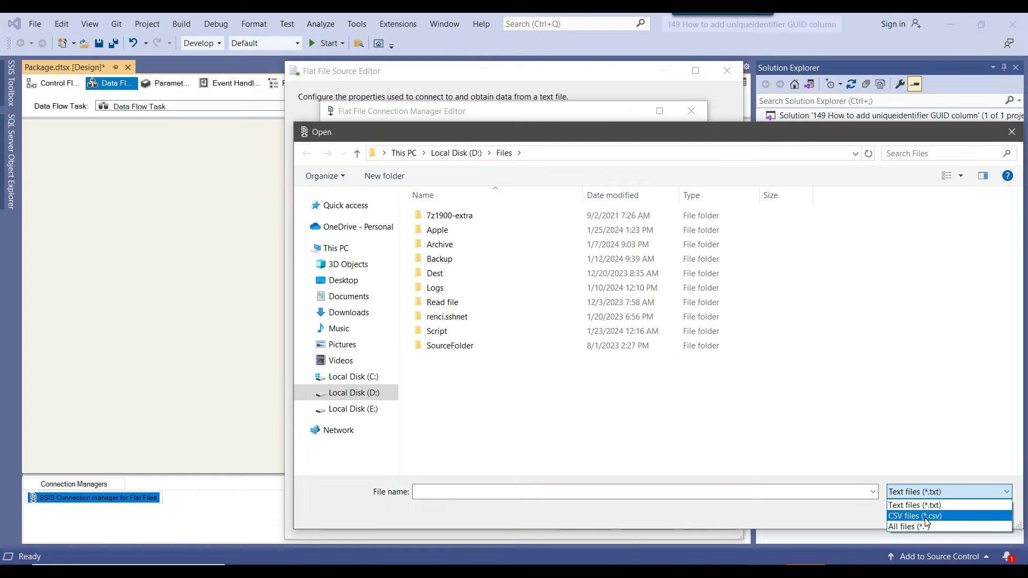
{"action": "left_click", "coordinate": [927, 509]}
{"action": "left_click", "coordinate": [443, 360]}
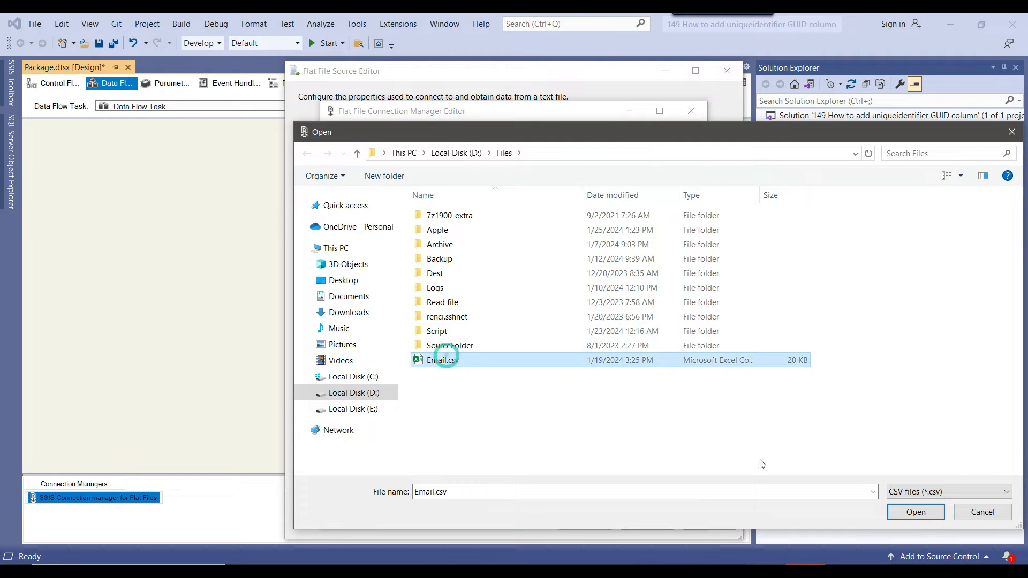
{"action": "left_click", "coordinate": [916, 512]}
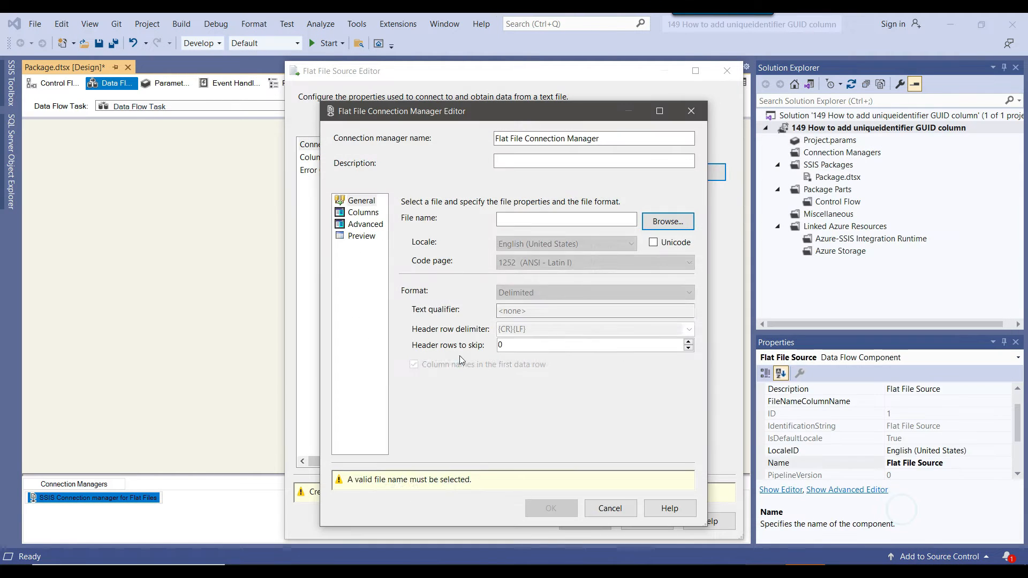
Preview the rows of Email.csv and accept the flat file connection and source settings.
{"action": "left_click", "coordinate": [360, 236]}
{"action": "left_click_drag", "start_coordinate": [706, 497], "coordinate": [896, 550]}
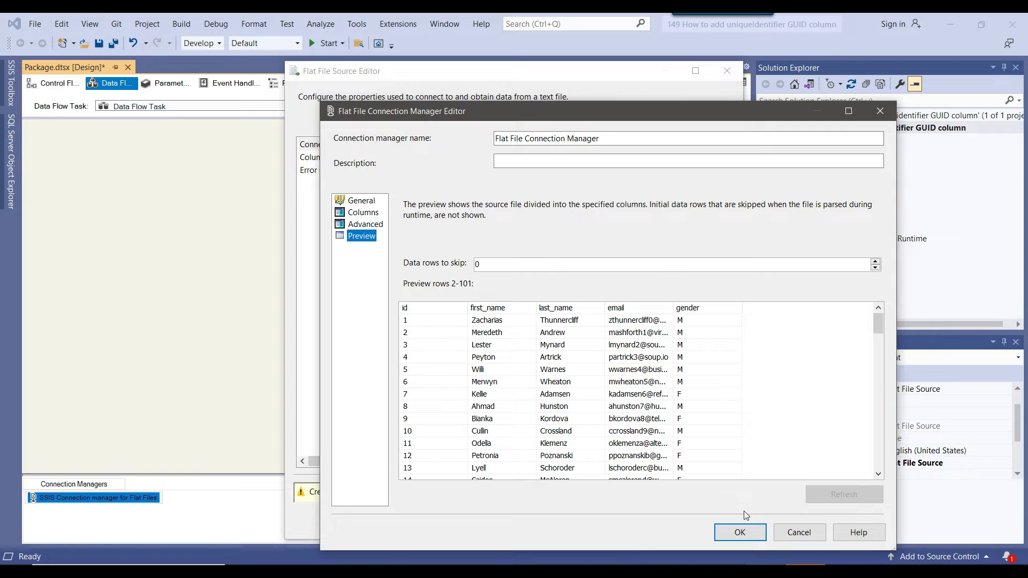
{"action": "left_click", "coordinate": [757, 533]}
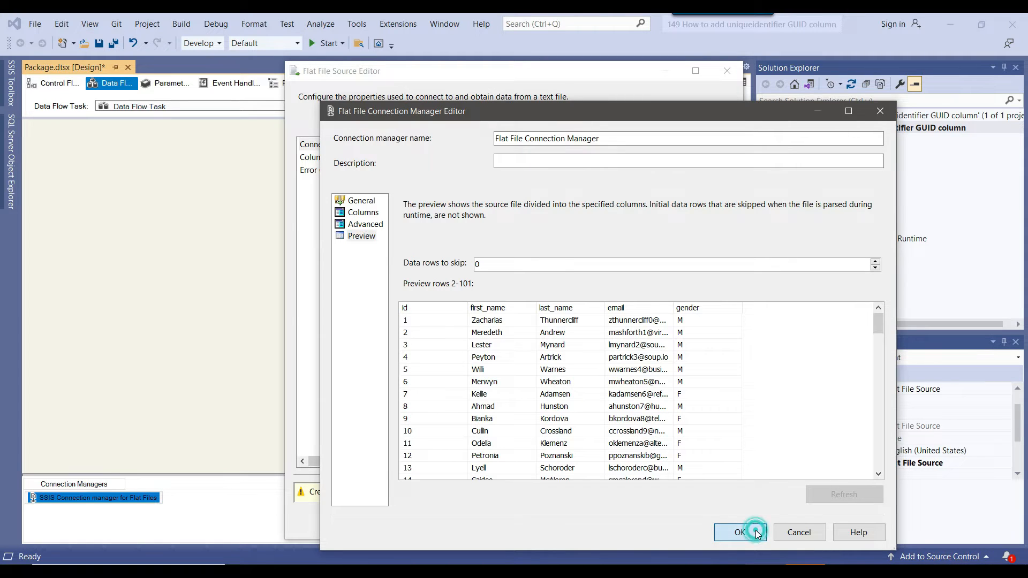
{"action": "left_click", "coordinate": [589, 493]}
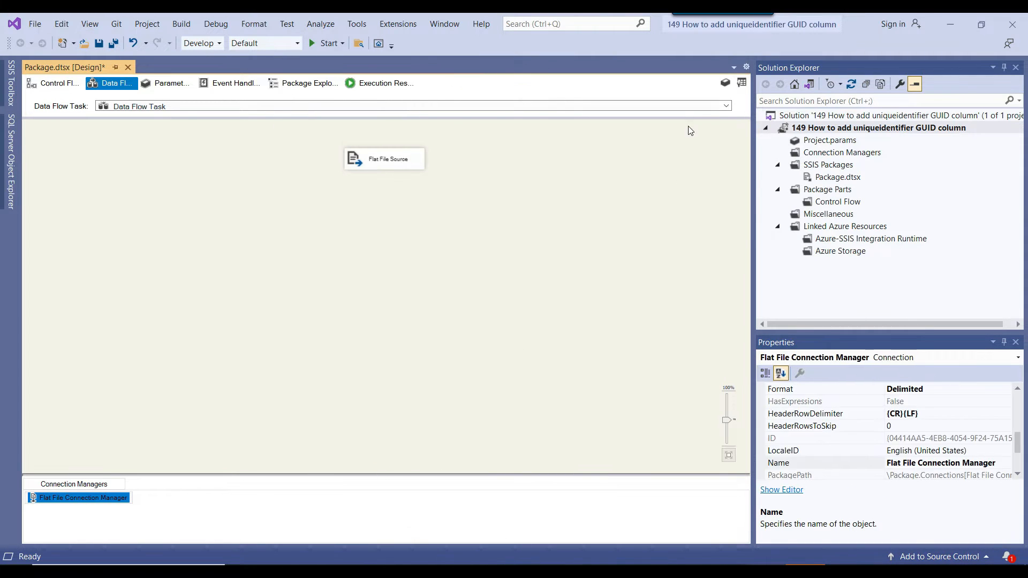
Add an OLE DB Destination below the Flat File Source and connect the source's output to it.
{"action": "left_click", "coordinate": [741, 83]}
{"action": "scroll", "coordinate": [131, 258], "scroll_direction": "down", "scroll_amount": 1}
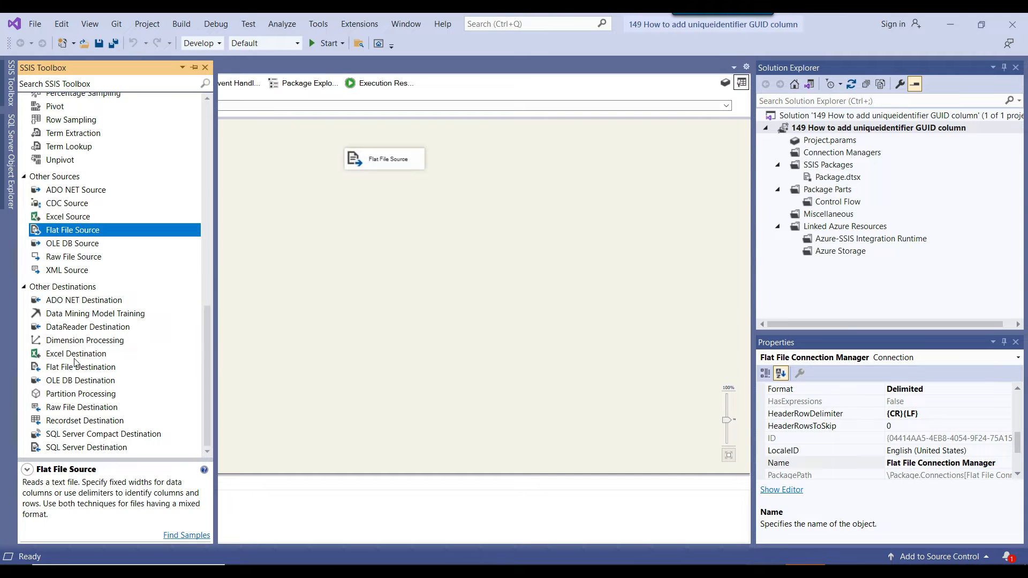
{"action": "left_click", "coordinate": [65, 381]}
{"action": "left_click_drag", "start_coordinate": [65, 381], "coordinate": [323, 275]}
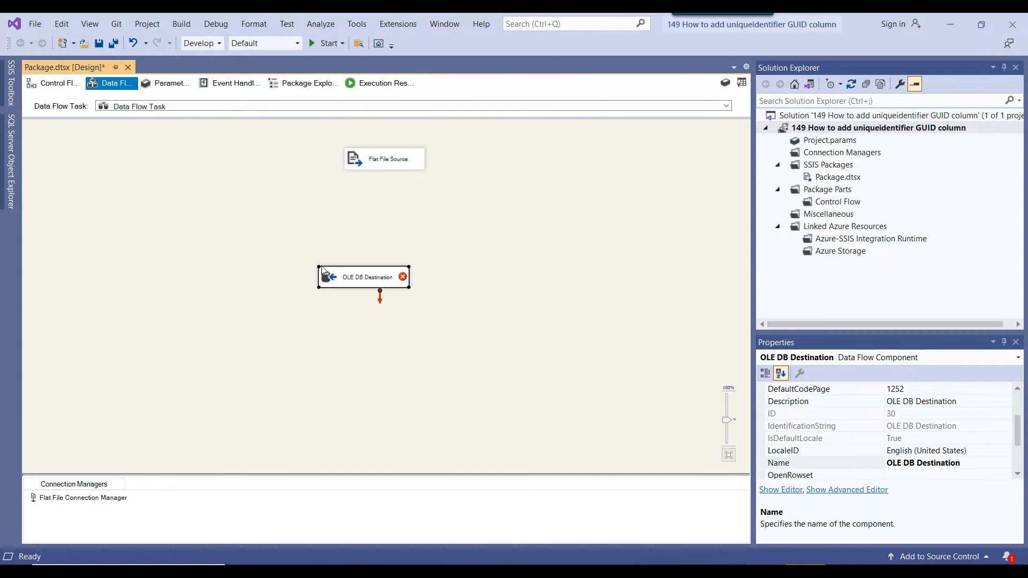
{"action": "left_click", "coordinate": [399, 166]}
{"action": "left_click_drag", "start_coordinate": [390, 181], "coordinate": [345, 279]}
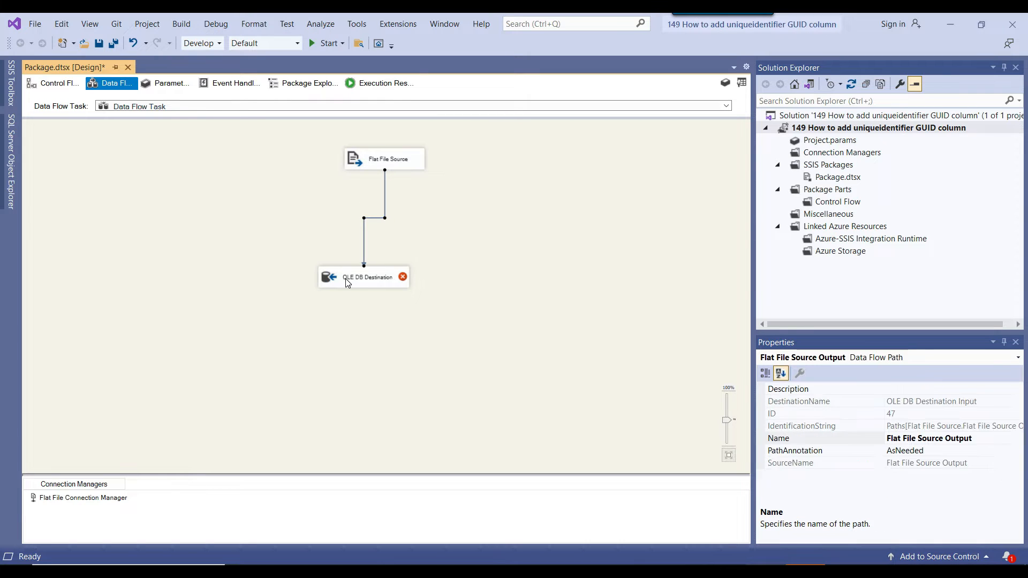
Set up a new OLE DB connection manager for the destination using the existing DESKTOP-EKJ1P64\SQL2019.Test data connection.
{"action": "left_click", "coordinate": [341, 290]}
{"action": "right_click", "coordinate": [340, 284]}
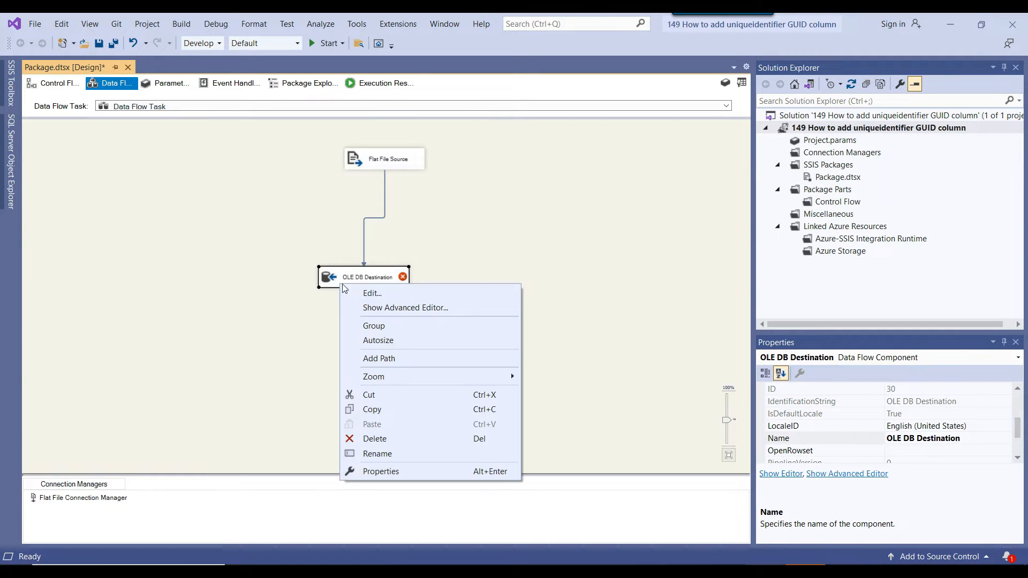
{"action": "left_click", "coordinate": [394, 296]}
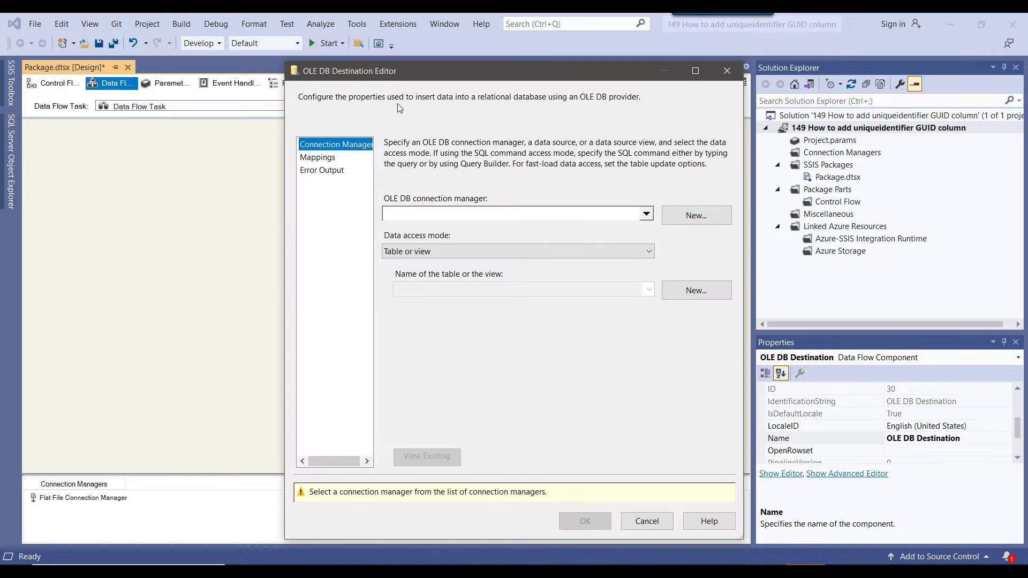
{"action": "left_click_drag", "start_coordinate": [395, 81], "coordinate": [577, 84]}
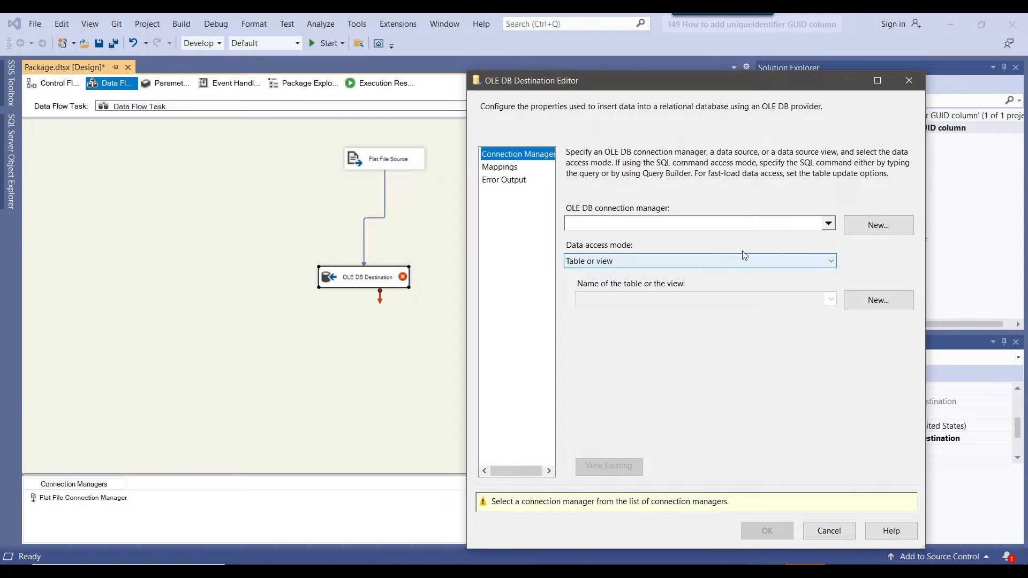
{"action": "left_click", "coordinate": [878, 225]}
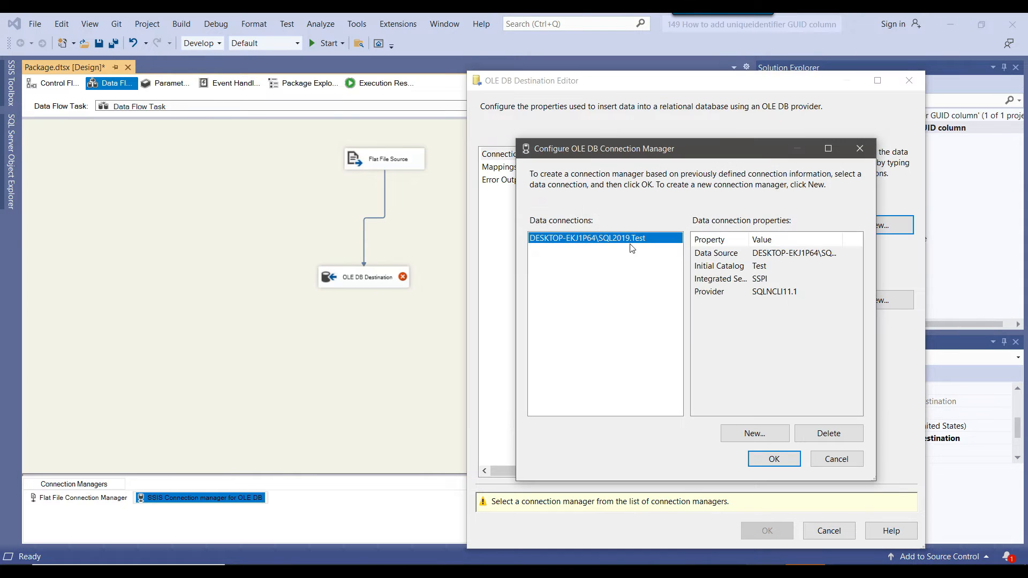
{"action": "left_click", "coordinate": [774, 460]}
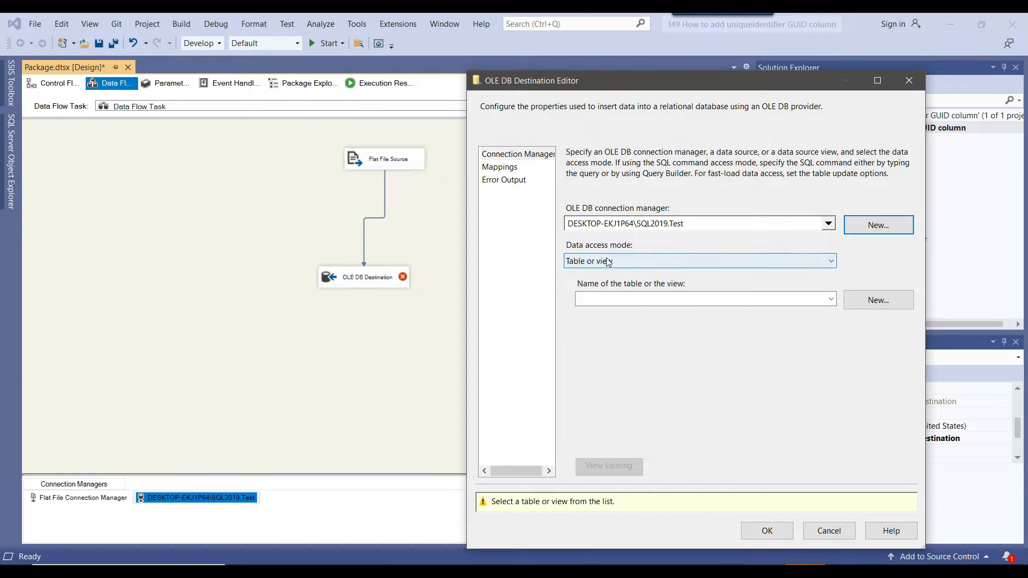
Set the destination's data access mode to Table or view - fast load and disable Table lock and Check constraints.
{"action": "left_click", "coordinate": [637, 263]}
{"action": "left_click", "coordinate": [619, 285]}
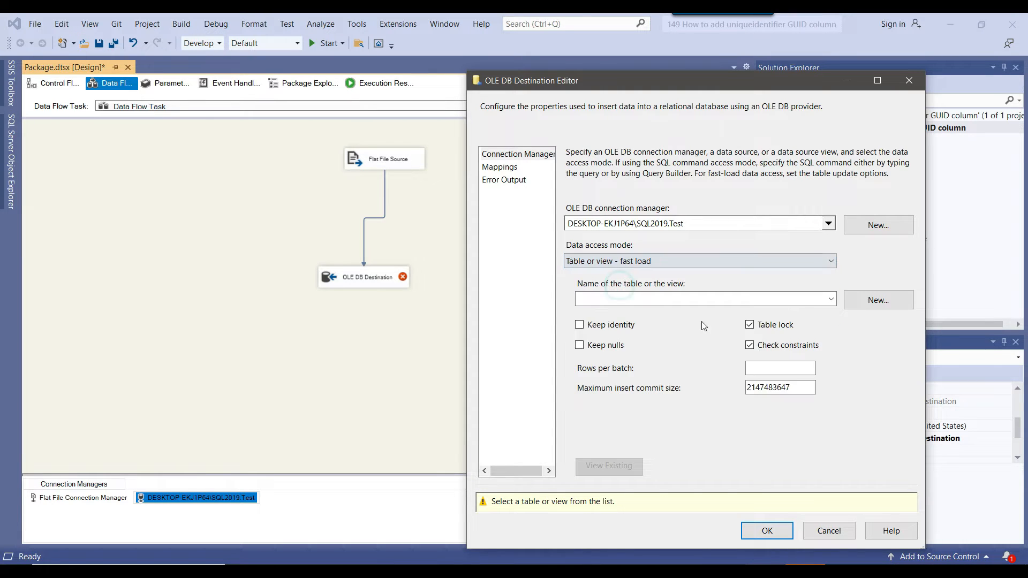
{"action": "left_click", "coordinate": [748, 323]}
{"action": "left_click", "coordinate": [750, 343]}
Choose [dbo].[Email] as the destination table and bring up its column mappings.
{"action": "left_click", "coordinate": [831, 299]}
{"action": "scroll", "coordinate": [693, 349], "scroll_direction": "down", "scroll_amount": 1}
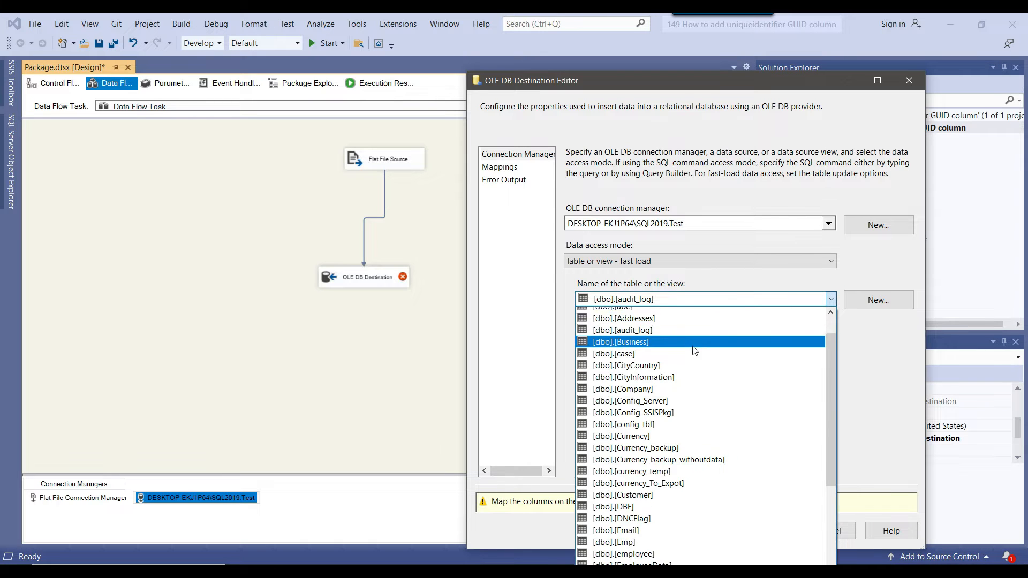
{"action": "left_click", "coordinate": [642, 506]}
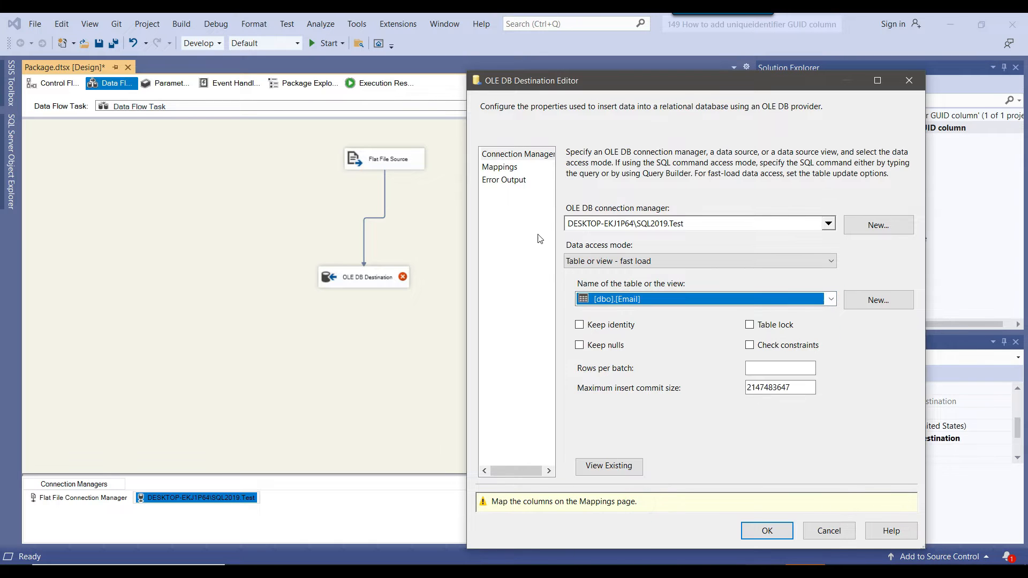
{"action": "left_click", "coordinate": [506, 169]}
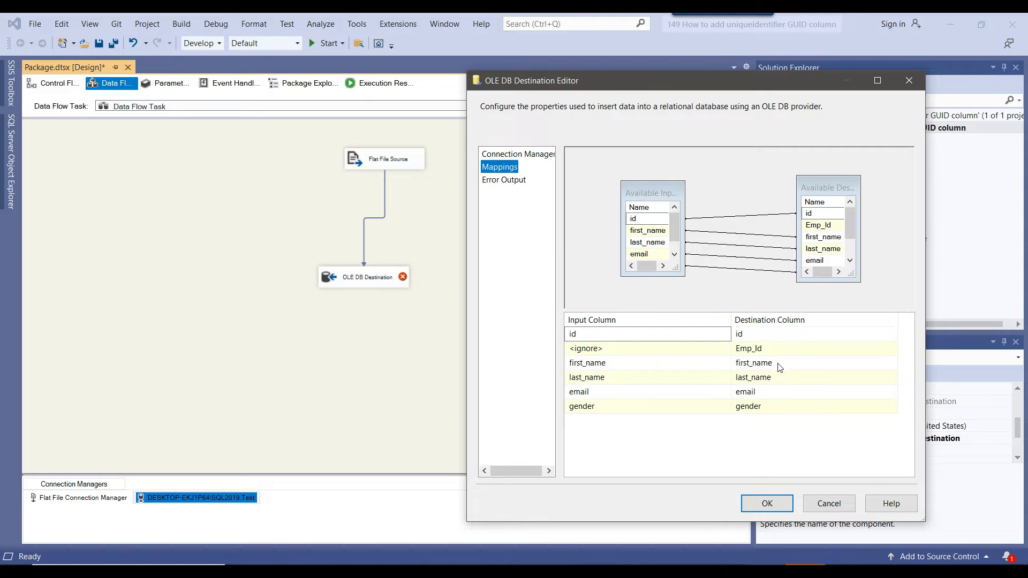
Accept the destination column mappings with Emp_Id left on ignore and execute the Data Flow Task.
{"action": "left_click", "coordinate": [710, 353]}
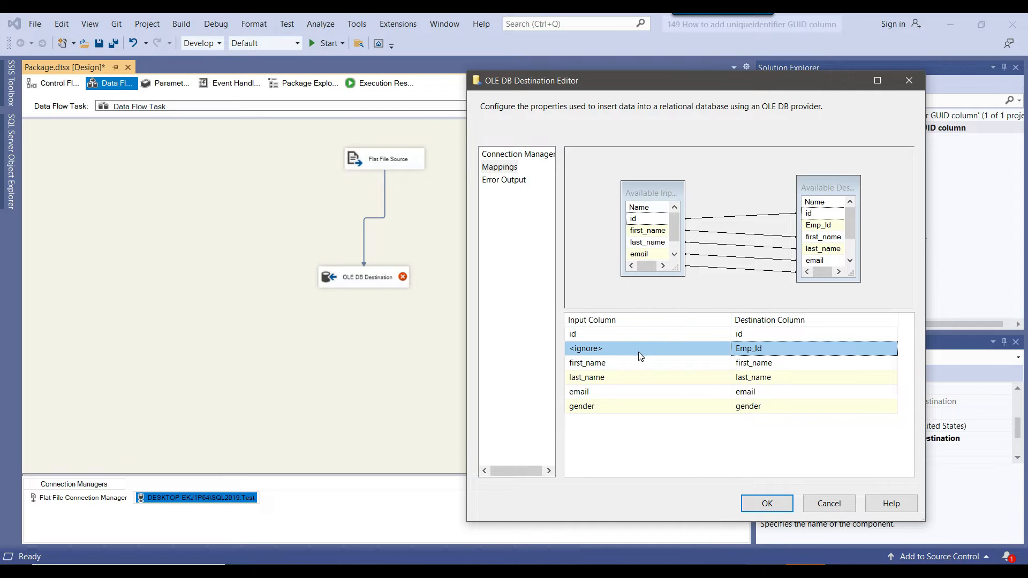
{"action": "left_click", "coordinate": [767, 503]}
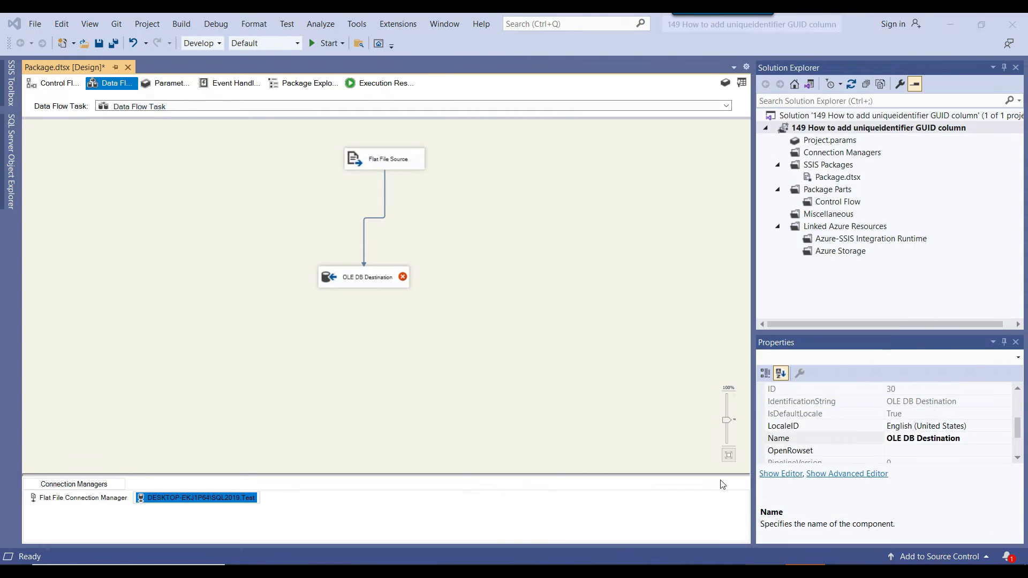
{"action": "left_click", "coordinate": [500, 239]}
{"action": "right_click", "coordinate": [500, 238]}
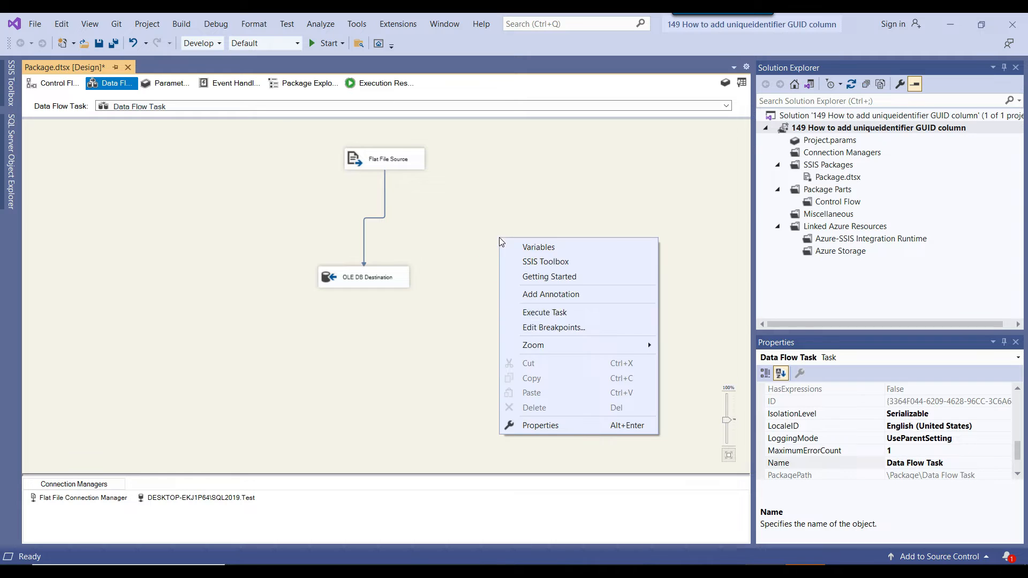
{"action": "left_click", "coordinate": [546, 313]}
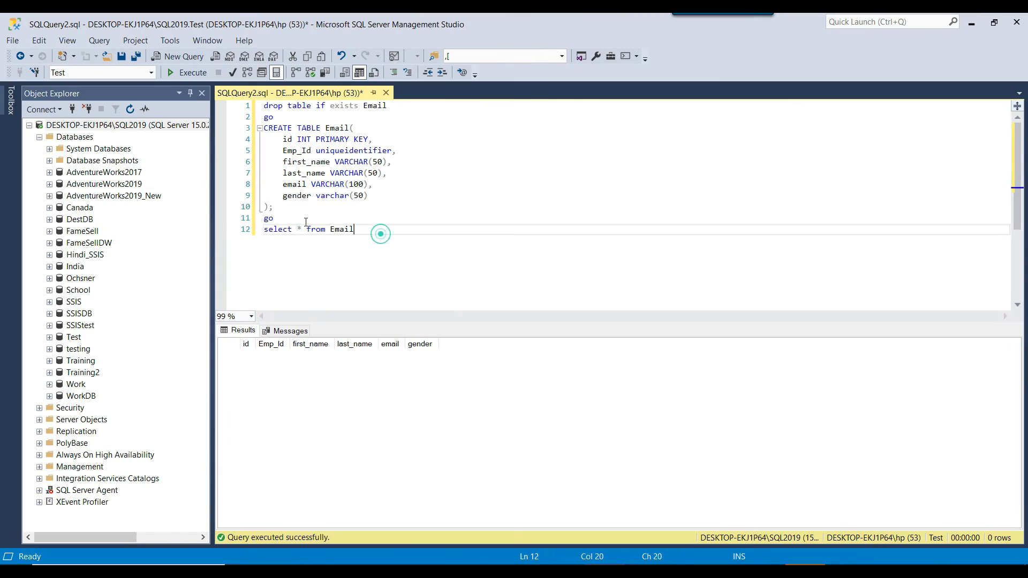
Switch to SQL Server Management Studio, run select * from Email and examine the Emp_Id values down to the last rows.
{"action": "left_click_drag", "start_coordinate": [378, 231], "coordinate": [225, 226]}
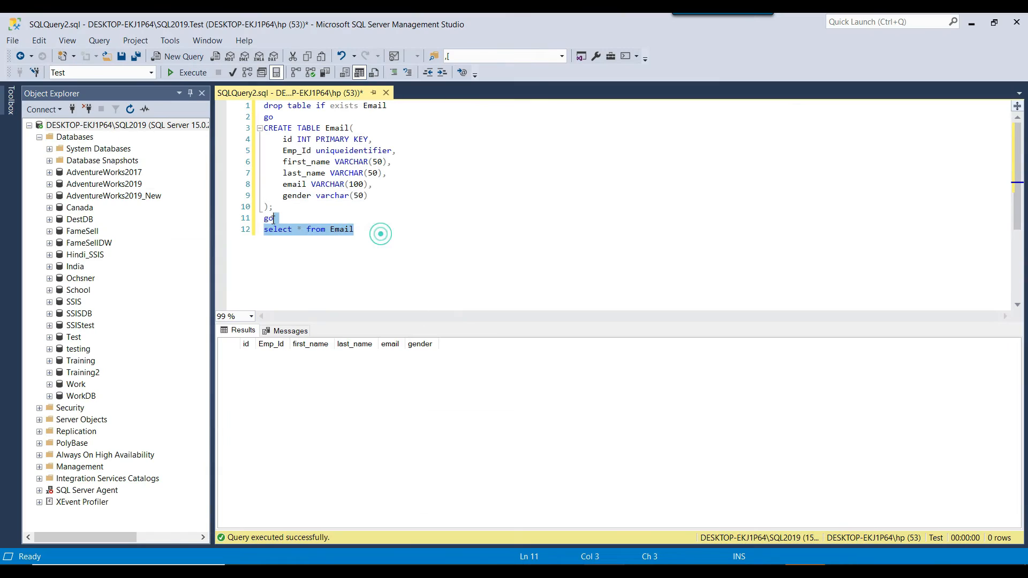
{"action": "left_click", "coordinate": [186, 72]}
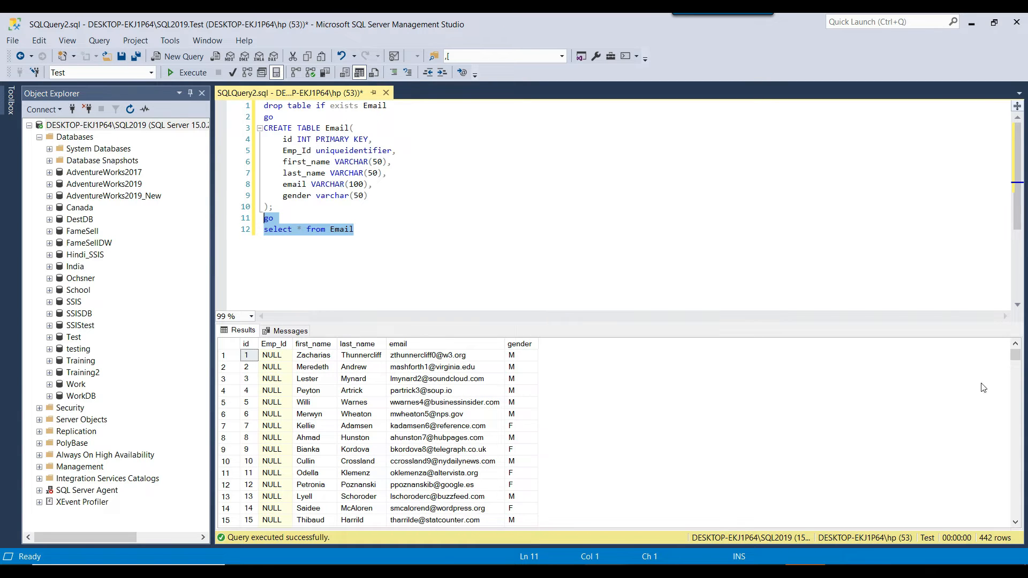
{"action": "left_click_drag", "start_coordinate": [1015, 355], "coordinate": [966, 496]}
{"action": "left_click_drag", "start_coordinate": [281, 367], "coordinate": [286, 397]}
{"action": "left_click", "coordinate": [342, 230]}
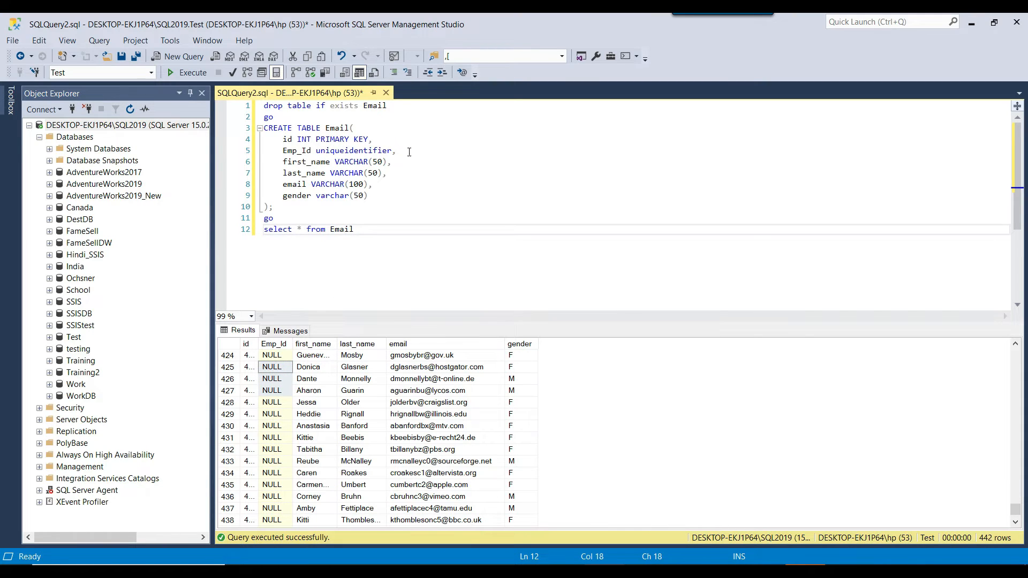
Execute the whole script to drop and recreate the Email table and query it.
{"action": "left_click_drag", "start_coordinate": [409, 152], "coordinate": [283, 151]}
{"action": "left_click", "coordinate": [423, 184]}
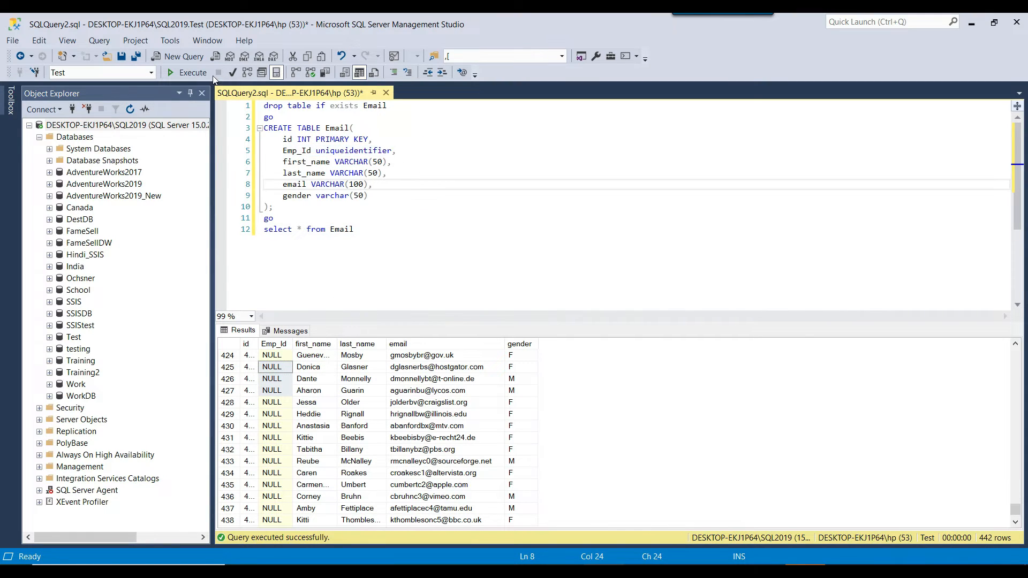
{"action": "left_click", "coordinate": [185, 73]}
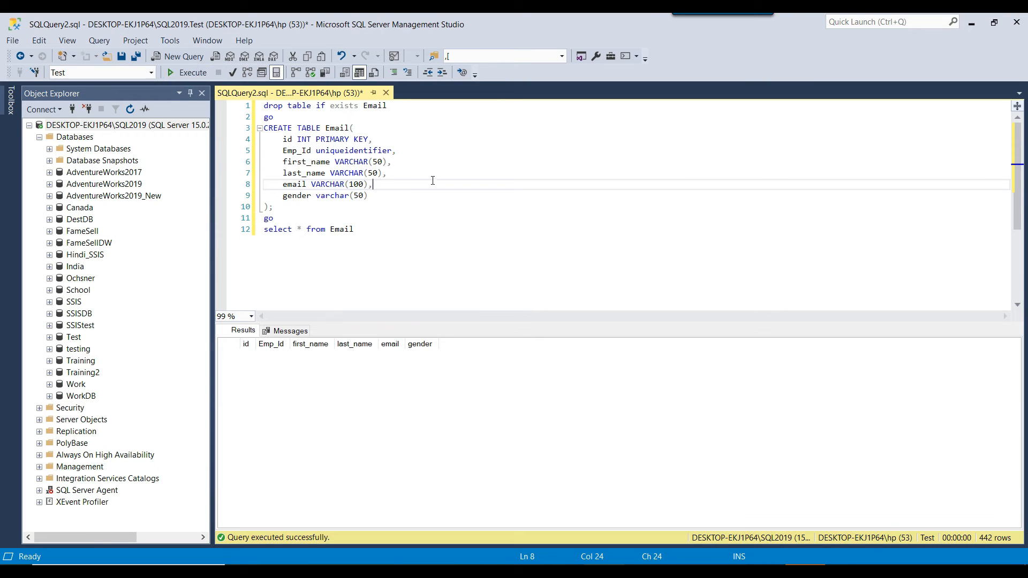
{"action": "left_click", "coordinate": [413, 253]}
{"action": "left_click", "coordinate": [266, 103]}
{"action": "left_click_drag", "start_coordinate": [266, 103], "coordinate": [420, 203]}
{"action": "left_click", "coordinate": [415, 233]}
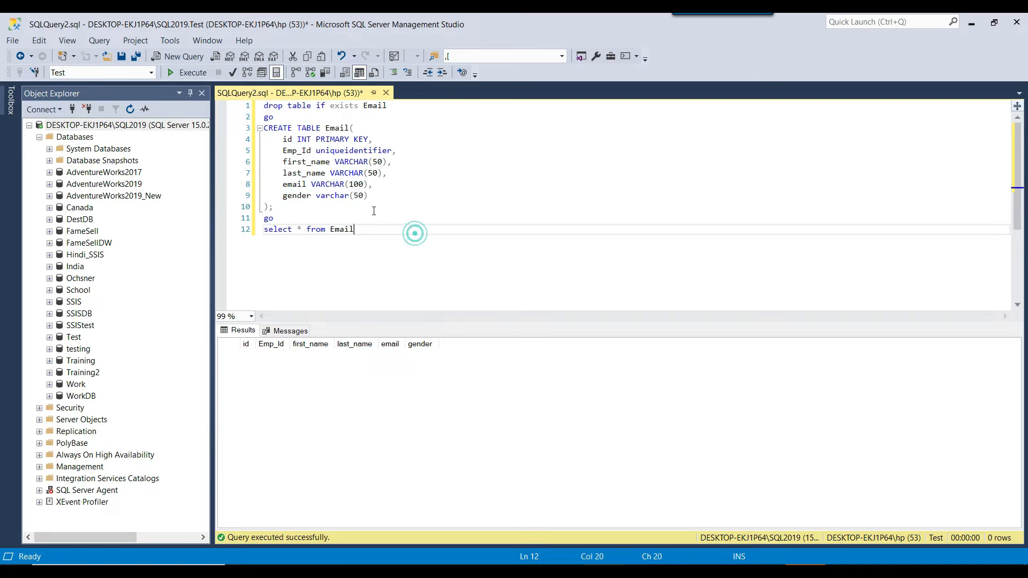
{"action": "left_click", "coordinate": [188, 73]}
{"action": "left_click", "coordinate": [624, 217]}
Switch back to Visual Studio, stop debugging and delete the path between the Flat File Source and the OLE DB Destination.
{"action": "left_click", "coordinate": [766, 571]}
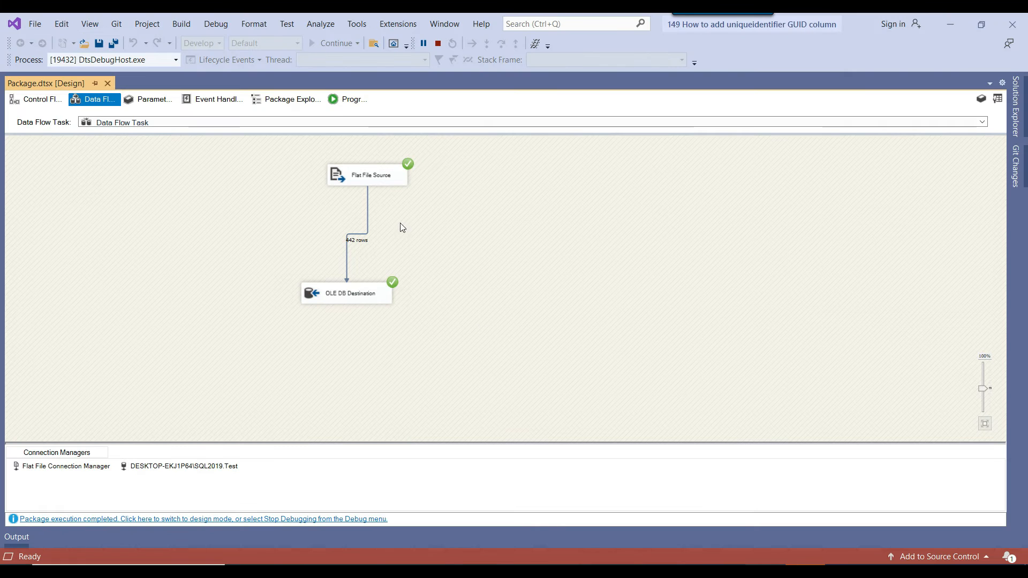
{"action": "left_click", "coordinate": [439, 44]}
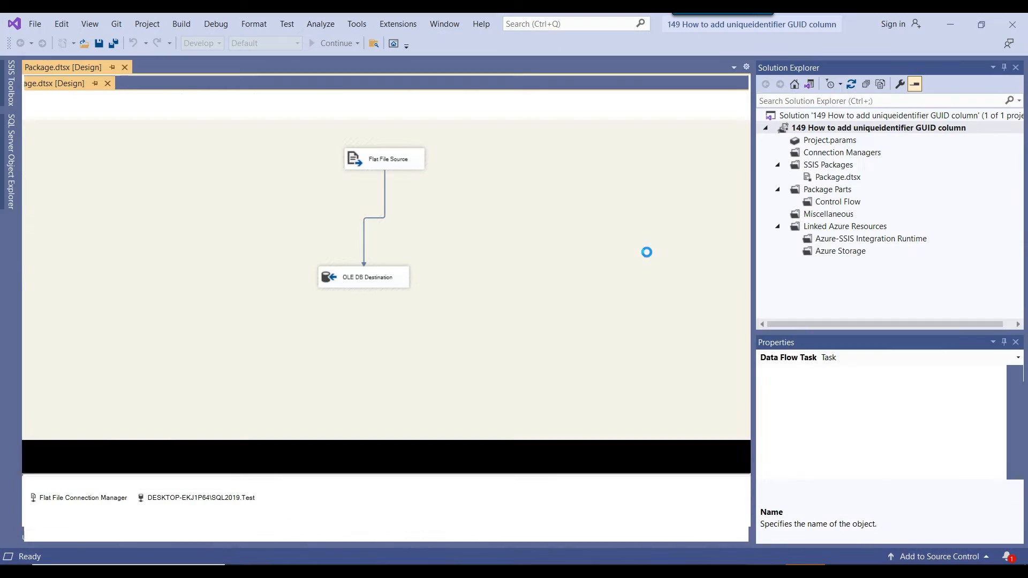
{"action": "left_click", "coordinate": [365, 264]}
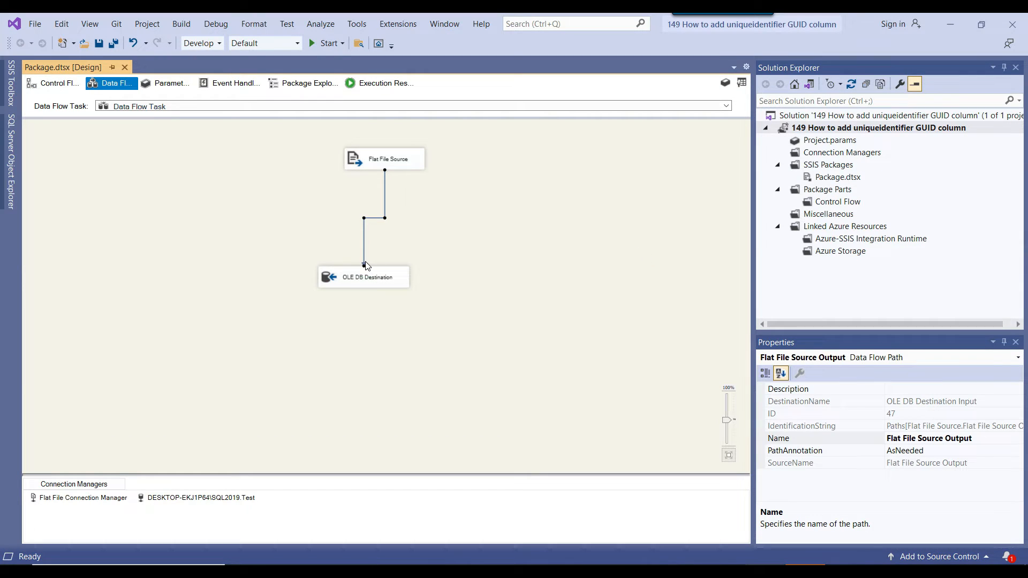
{"action": "key", "text": "Delete"}
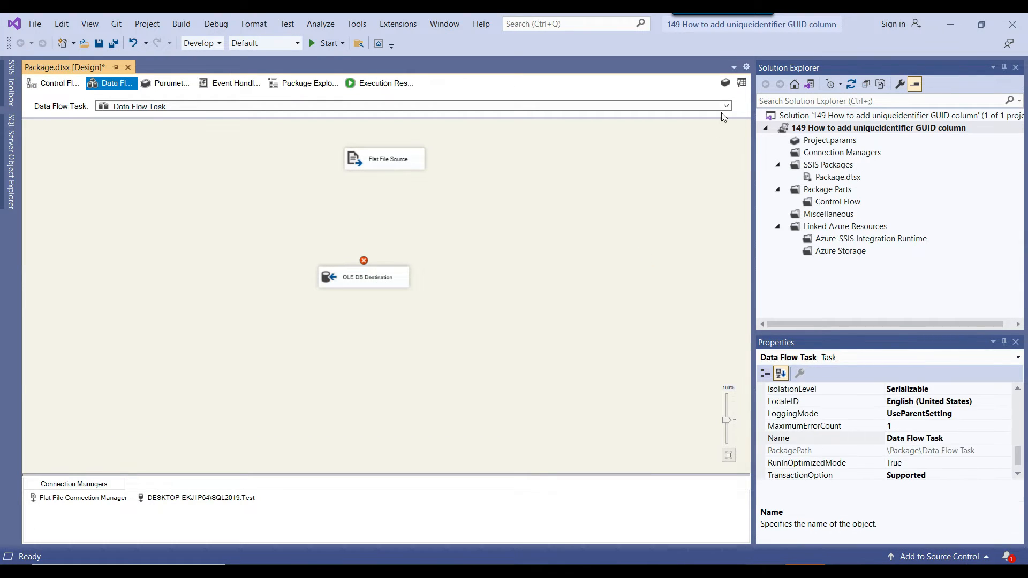
Add a Script Component of type Transformation to the data flow, between the source and the destination.
{"action": "left_click", "coordinate": [741, 82]}
{"action": "scroll", "coordinate": [112, 278], "scroll_direction": "up", "scroll_amount": 4}
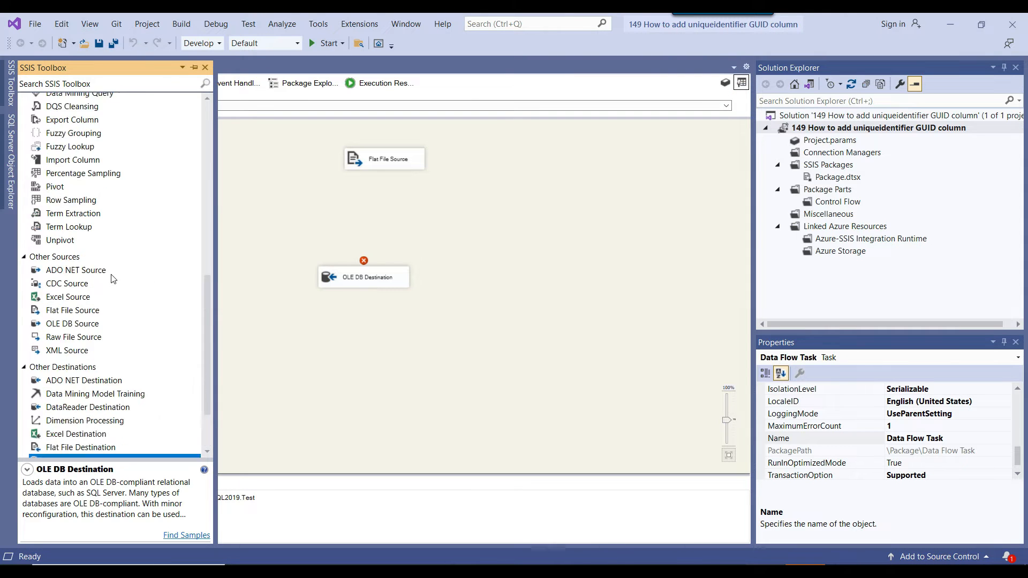
{"action": "scroll", "coordinate": [113, 278], "scroll_direction": "up", "scroll_amount": 2}
{"action": "scroll", "coordinate": [113, 278], "scroll_direction": "up", "scroll_amount": 4}
{"action": "left_click_drag", "start_coordinate": [71, 263], "coordinate": [293, 194]}
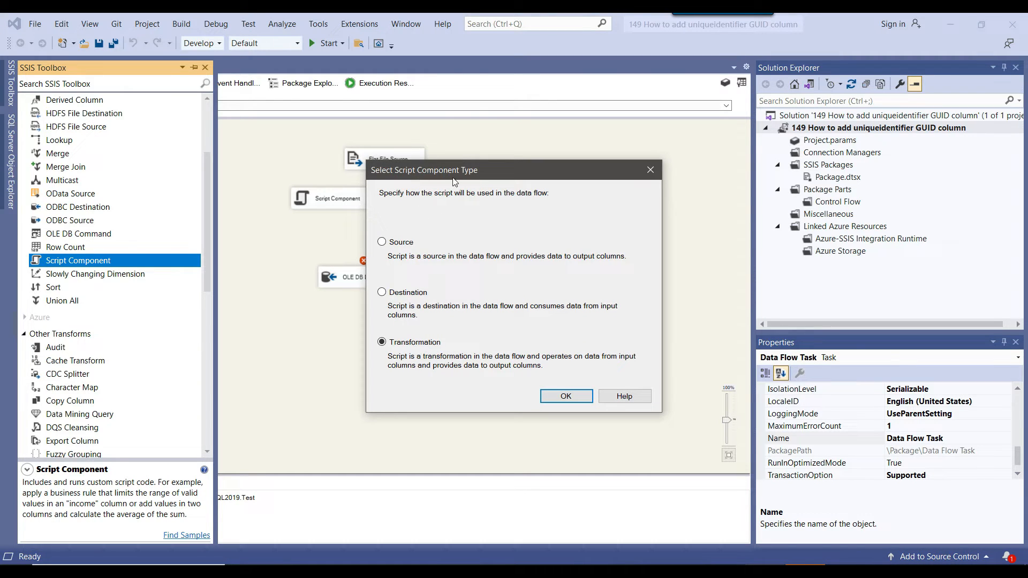
{"action": "left_click", "coordinate": [568, 396]}
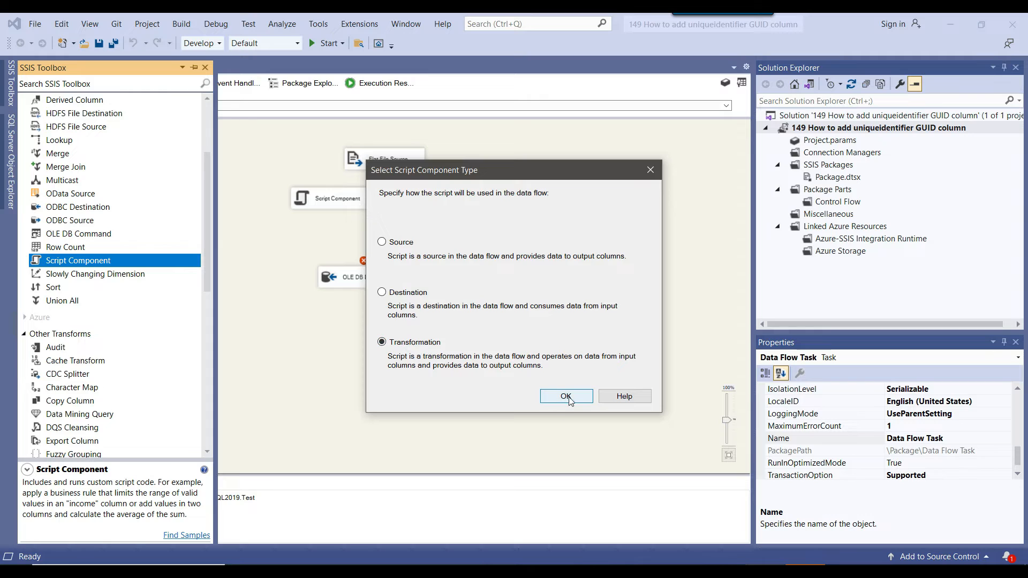
Place the Script Component below the Flat File Source and connect the source's output to it.
{"action": "left_click_drag", "start_coordinate": [340, 199], "coordinate": [325, 222]}
{"action": "left_click", "coordinate": [385, 157]}
{"action": "left_click_drag", "start_coordinate": [391, 179], "coordinate": [294, 222]}
In the Script Component's advanced editor, add an output column named Emp_Id to Output 0.
{"action": "left_click", "coordinate": [292, 223]}
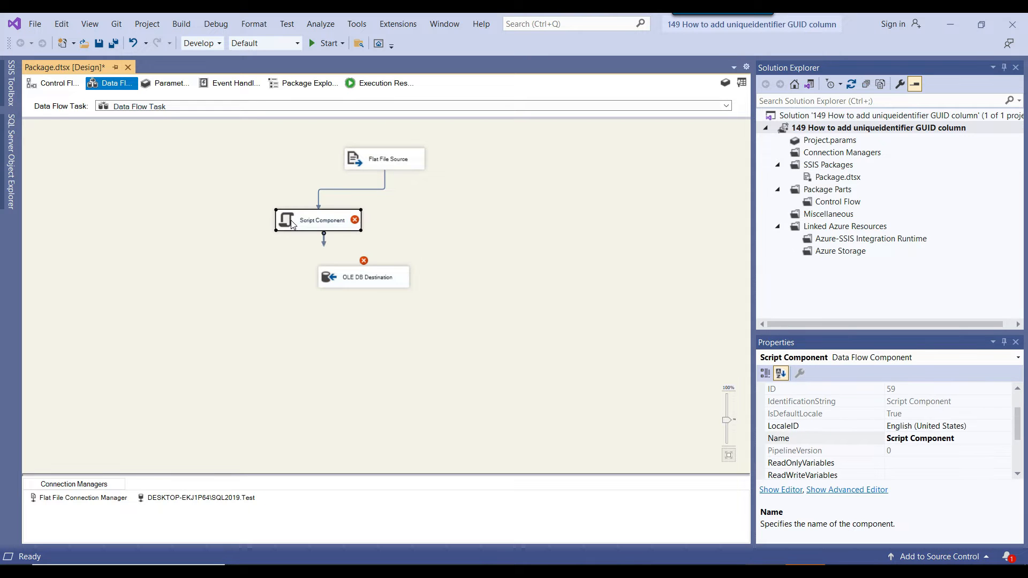
{"action": "right_click", "coordinate": [292, 224]}
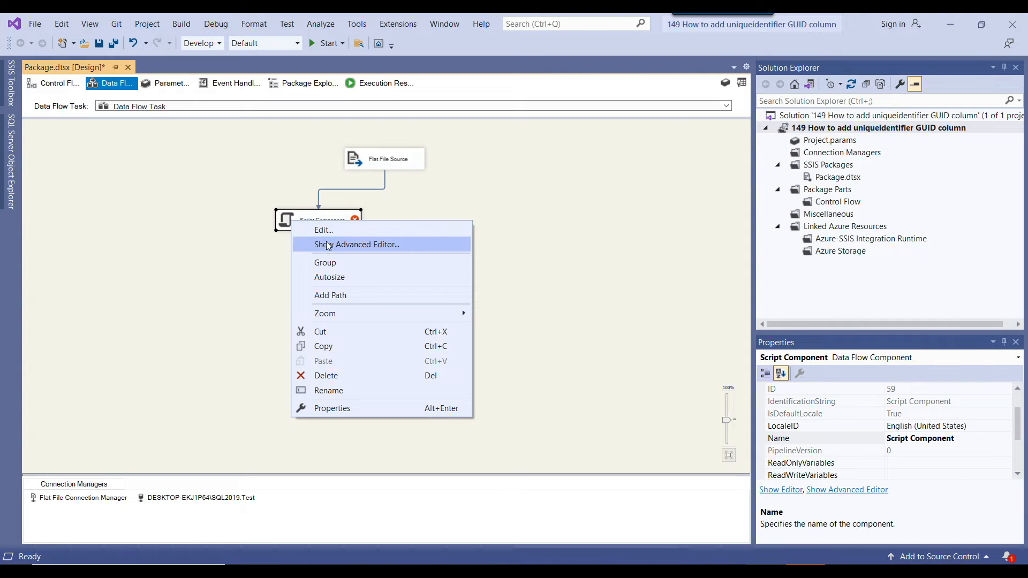
{"action": "left_click", "coordinate": [381, 243]}
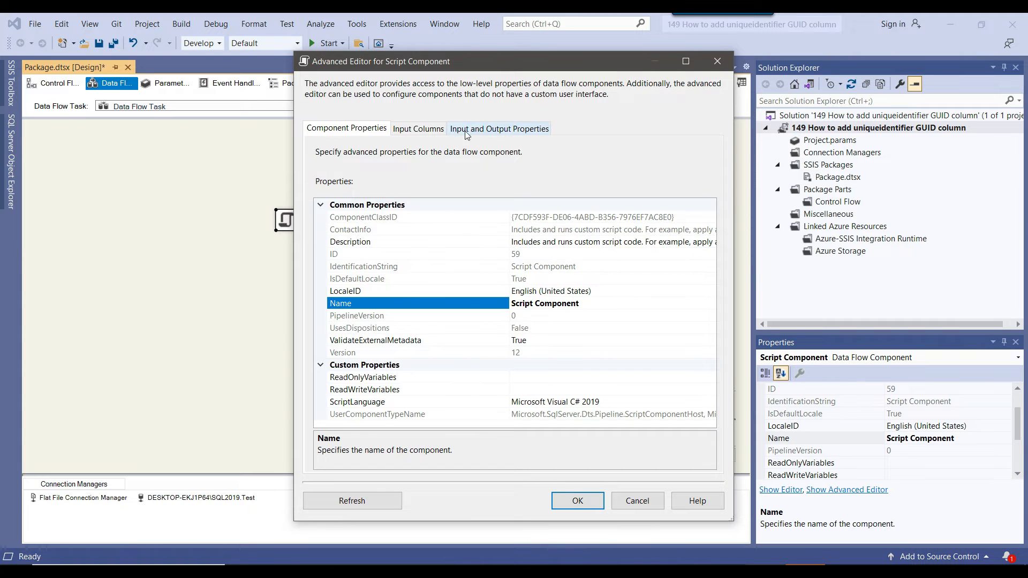
{"action": "left_click", "coordinate": [522, 134]}
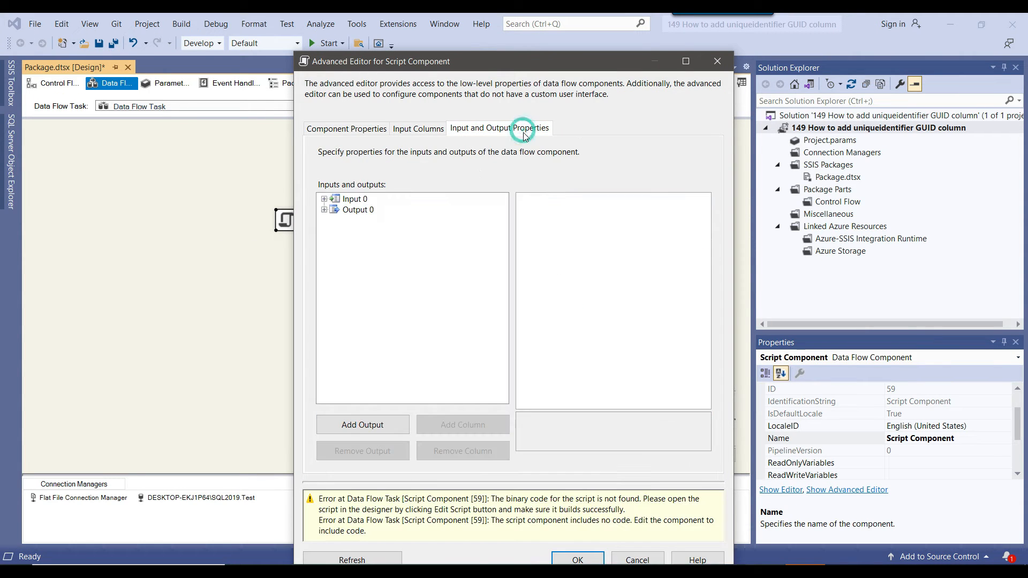
{"action": "left_click", "coordinate": [324, 211]}
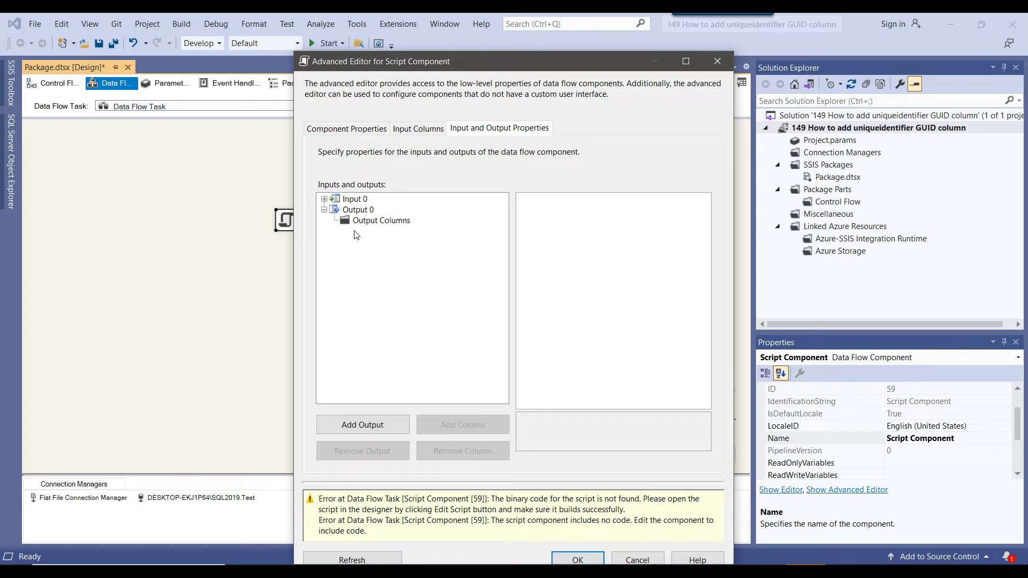
{"action": "left_click", "coordinate": [369, 222]}
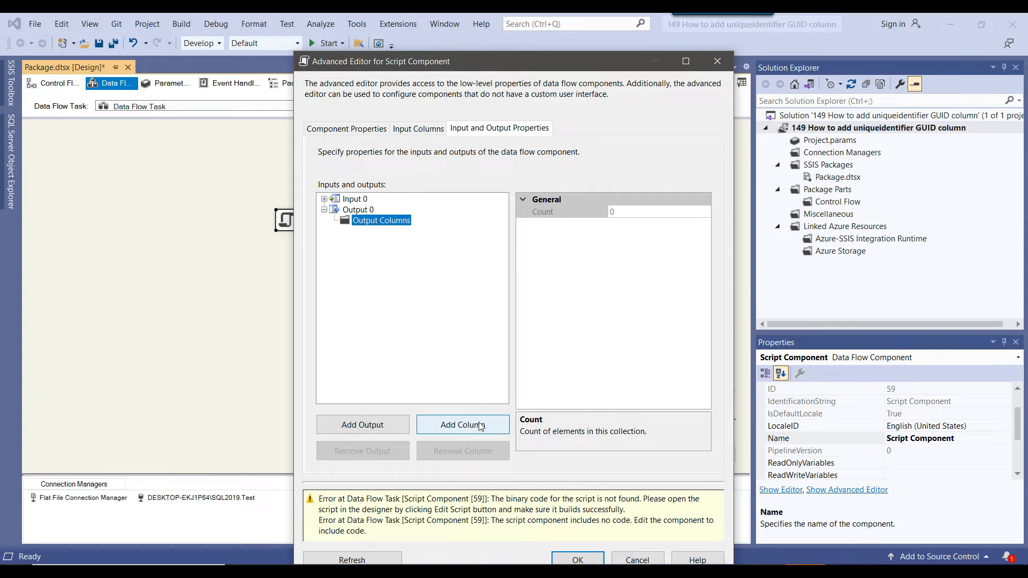
{"action": "left_click", "coordinate": [456, 427]}
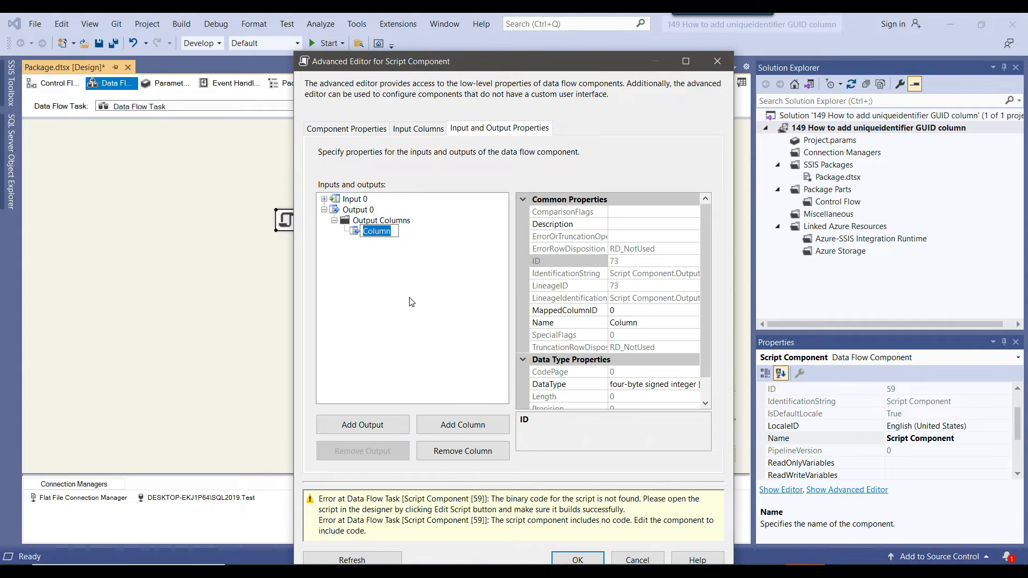
{"action": "type", "text": "Emp"}
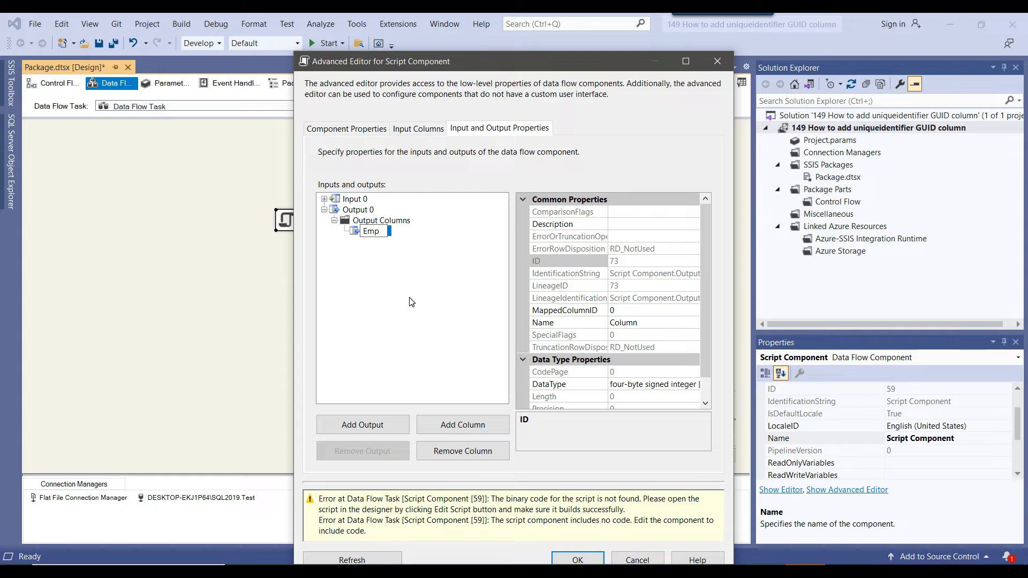
{"action": "type", "text": "_Id"}
{"action": "key", "text": "Return"}
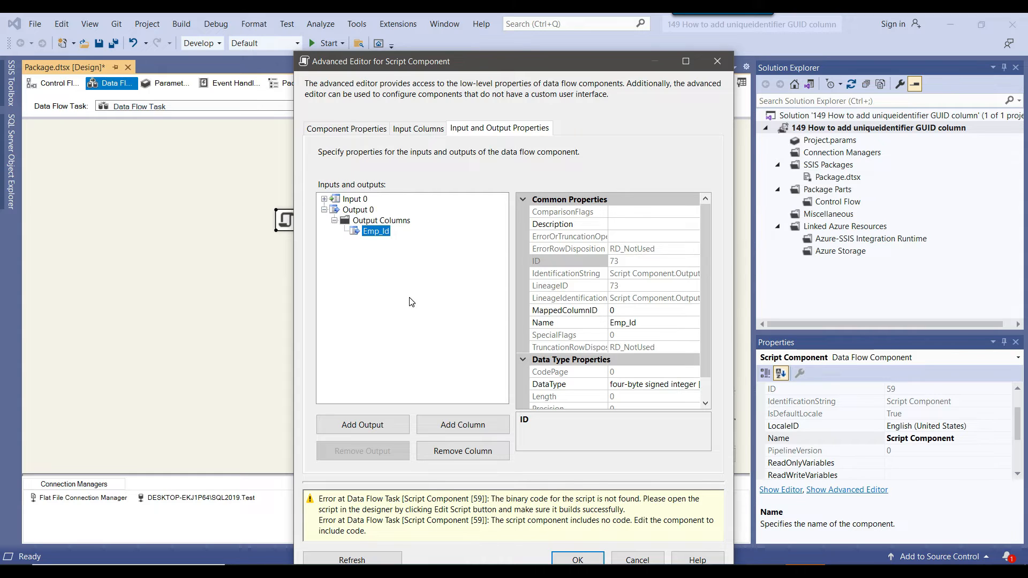
Set the Emp_Id output column's data type to unique identifier [DT_GUID] and accept the advanced editor changes.
{"action": "scroll", "coordinate": [595, 395], "scroll_direction": "down", "scroll_amount": 1}
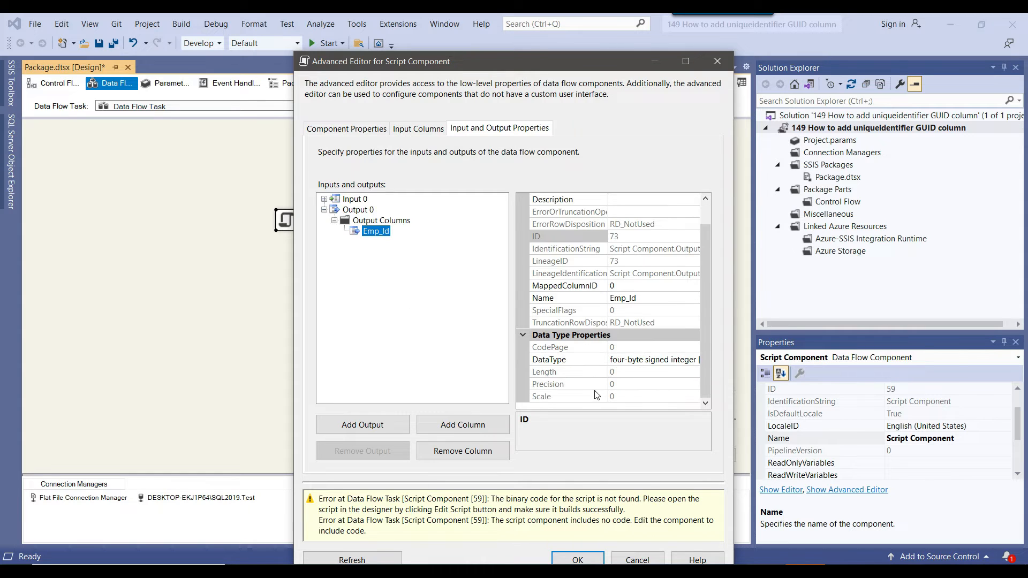
{"action": "left_click", "coordinate": [681, 360]}
{"action": "left_click", "coordinate": [694, 360]}
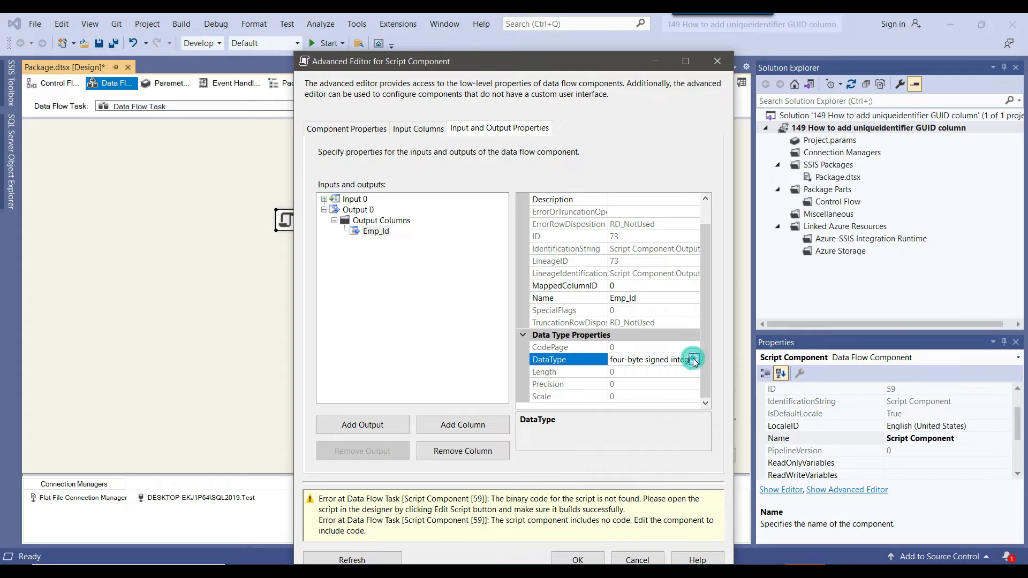
{"action": "scroll", "coordinate": [631, 431], "scroll_direction": "down", "scroll_amount": 4}
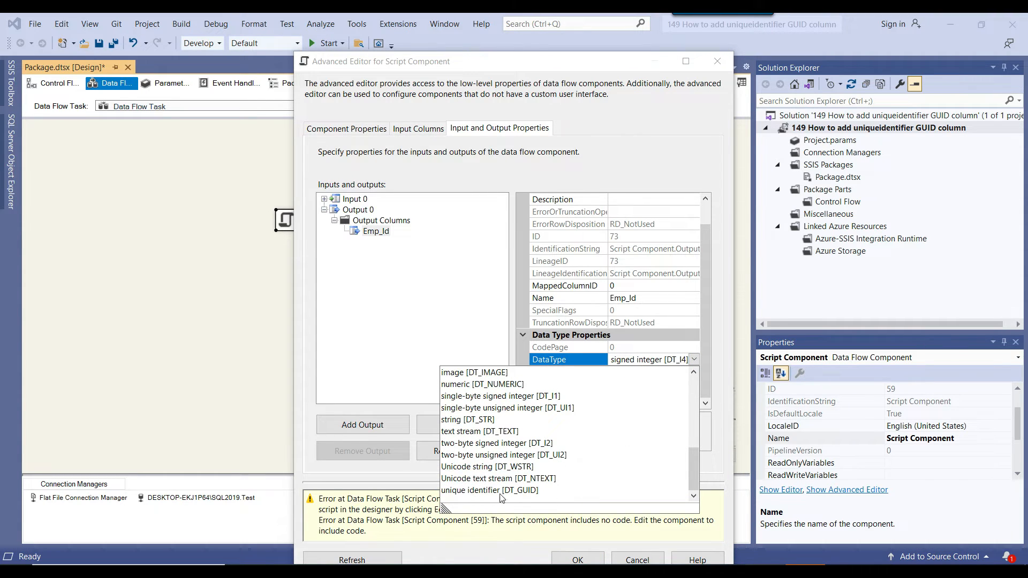
{"action": "left_click", "coordinate": [533, 491]}
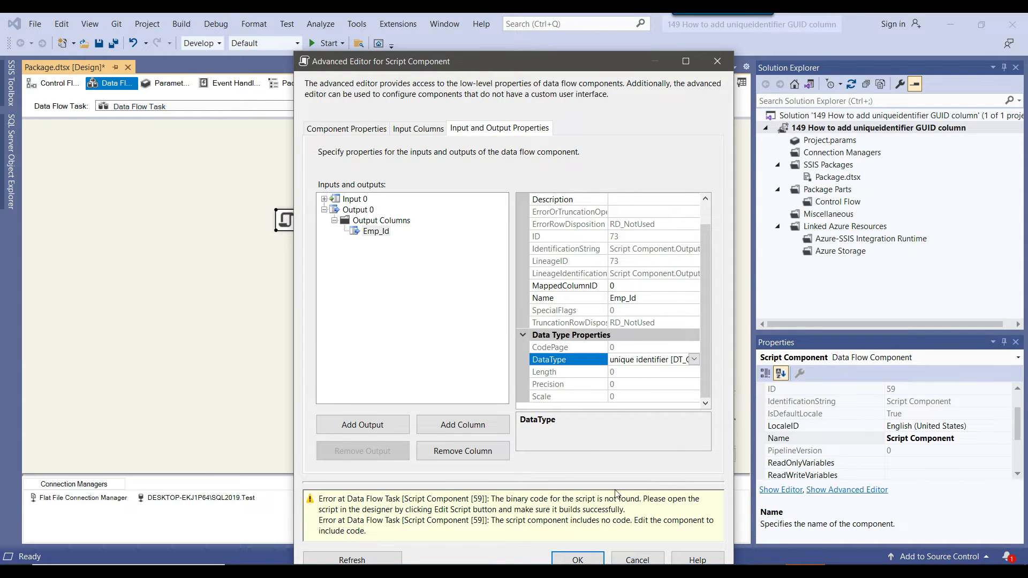
{"action": "left_click", "coordinate": [578, 560]}
{"action": "left_click", "coordinate": [530, 344]}
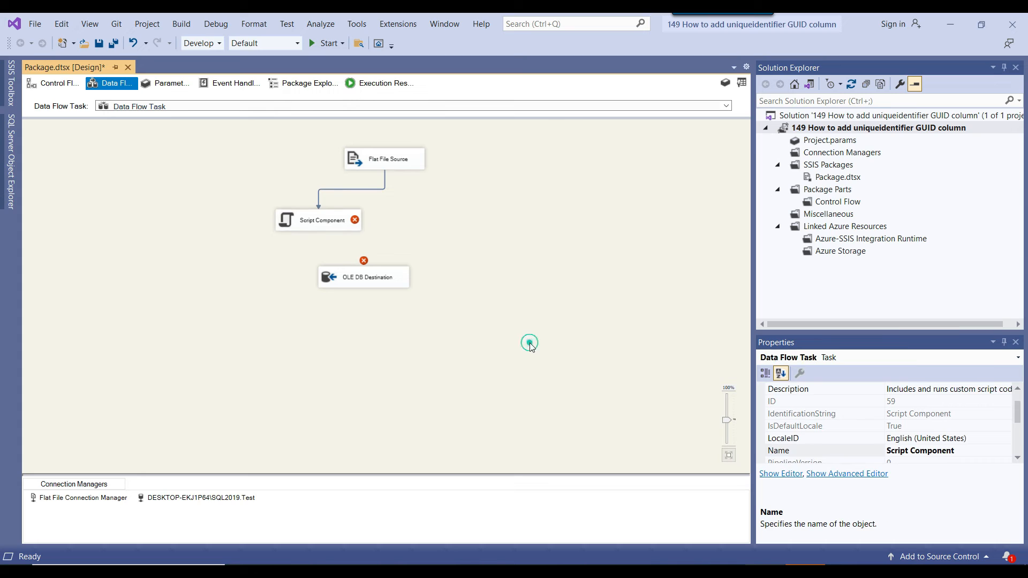
Edit the Script Component and open its C# script, main.cs, going past the PreExecute and PostExecute methods.
{"action": "right_click", "coordinate": [339, 212]}
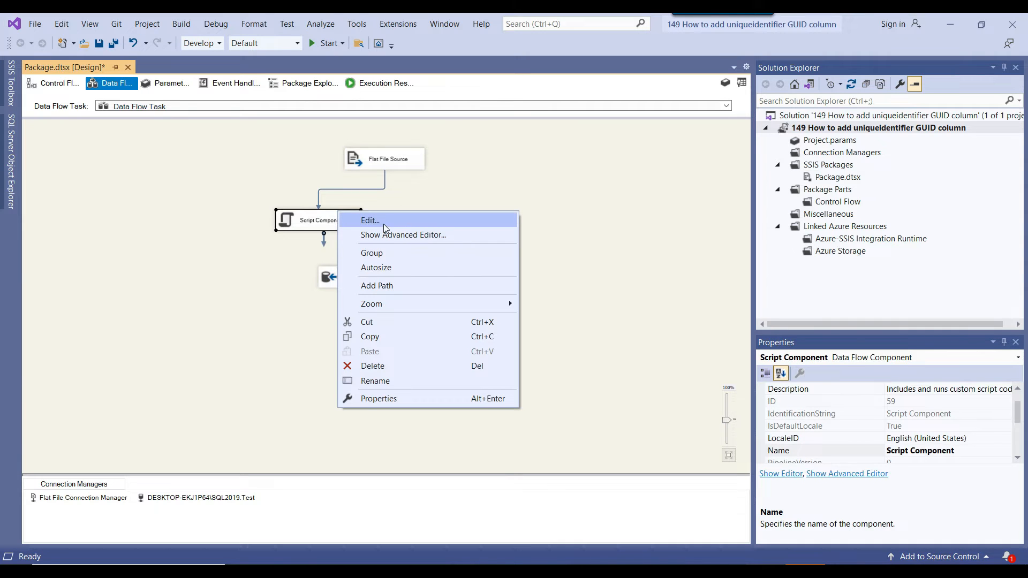
{"action": "left_click", "coordinate": [386, 221]}
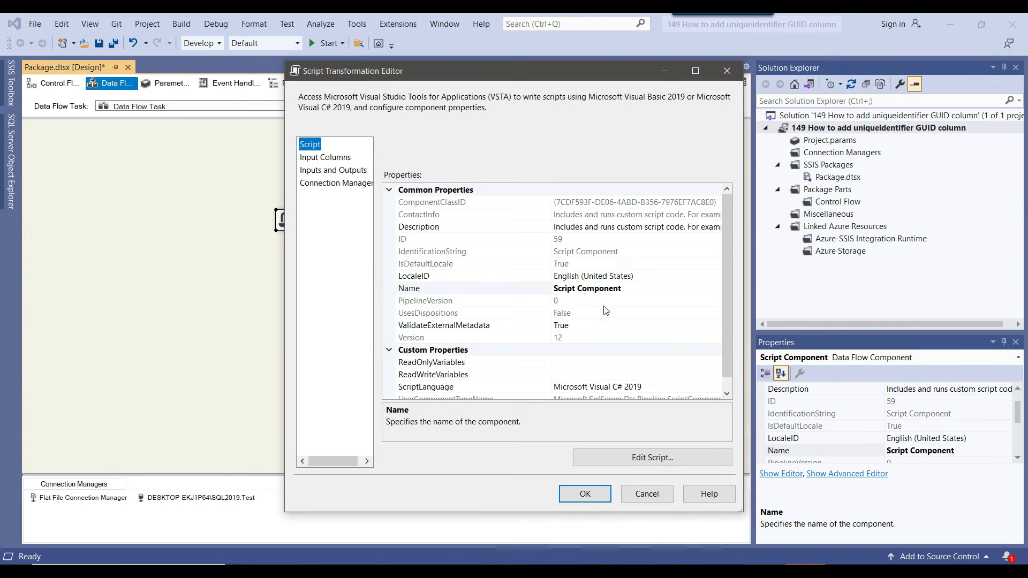
{"action": "left_click", "coordinate": [642, 462]}
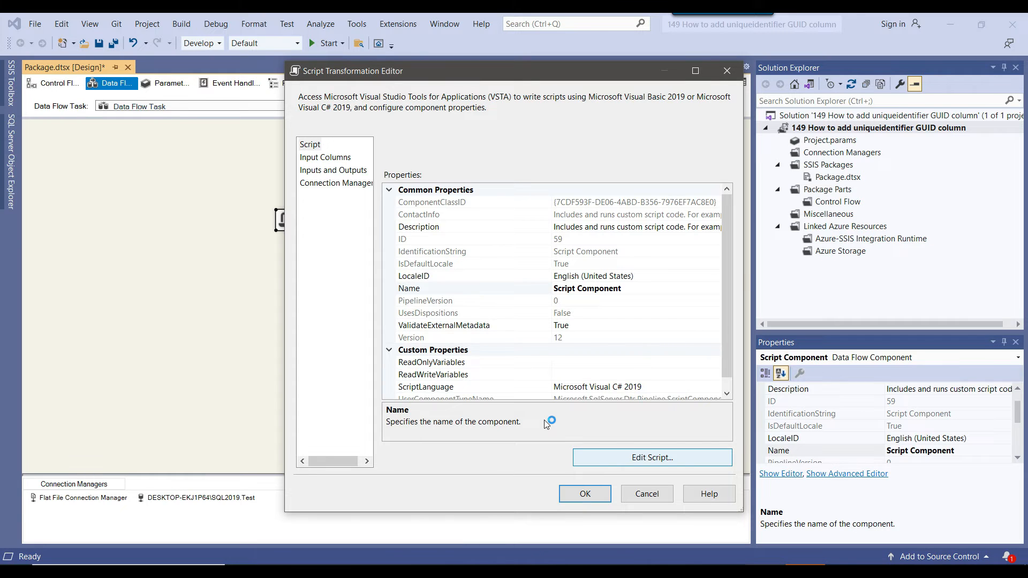
{"action": "scroll", "coordinate": [588, 383], "scroll_direction": "down", "scroll_amount": 10}
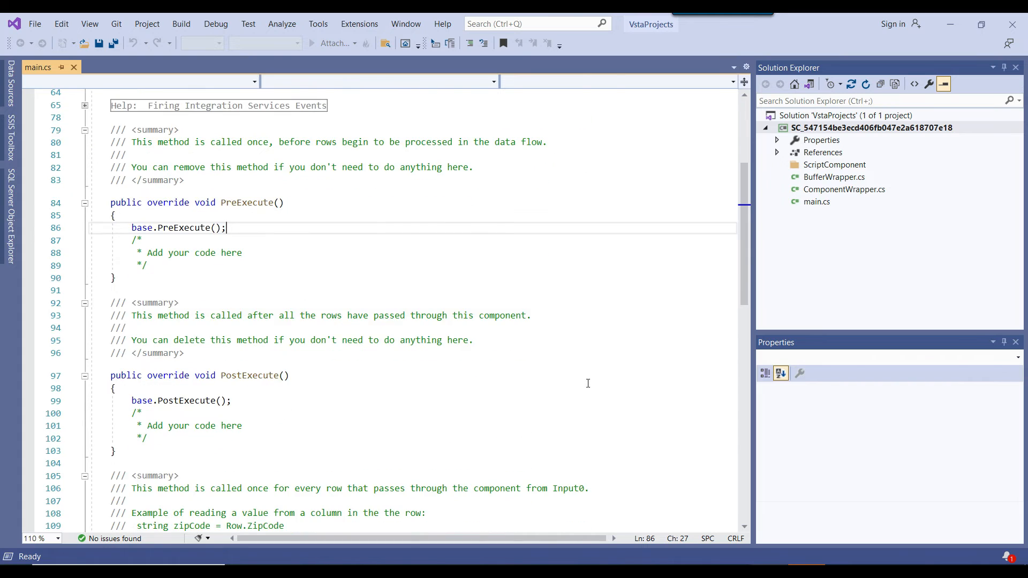
In main.cs, replace the placeholder comment inside Input0_ProcessInputRow with a reference to Row.EmpId.
{"action": "scroll", "coordinate": [588, 383], "scroll_direction": "down", "scroll_amount": 2}
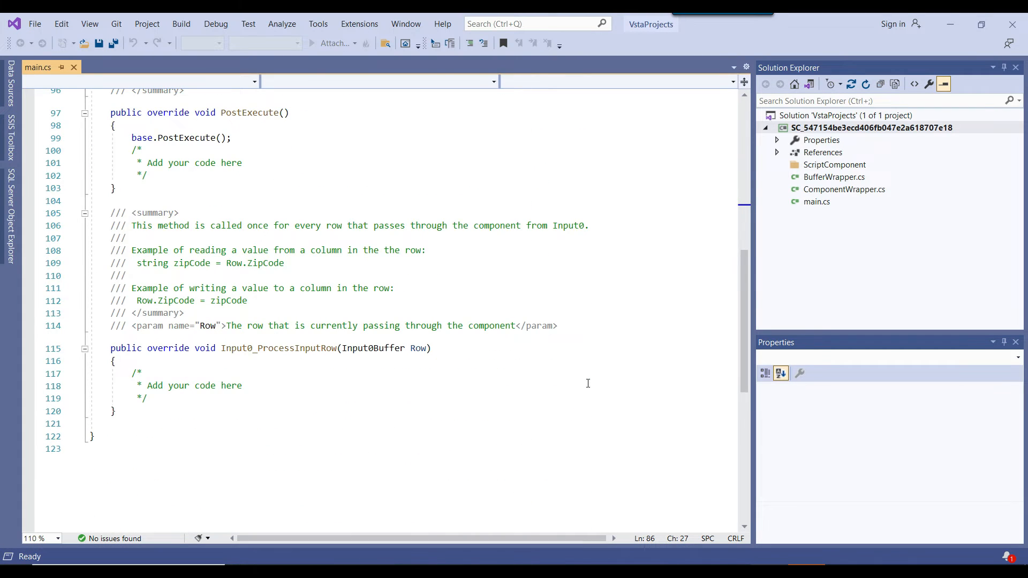
{"action": "scroll", "coordinate": [588, 383], "scroll_direction": "down", "scroll_amount": 2}
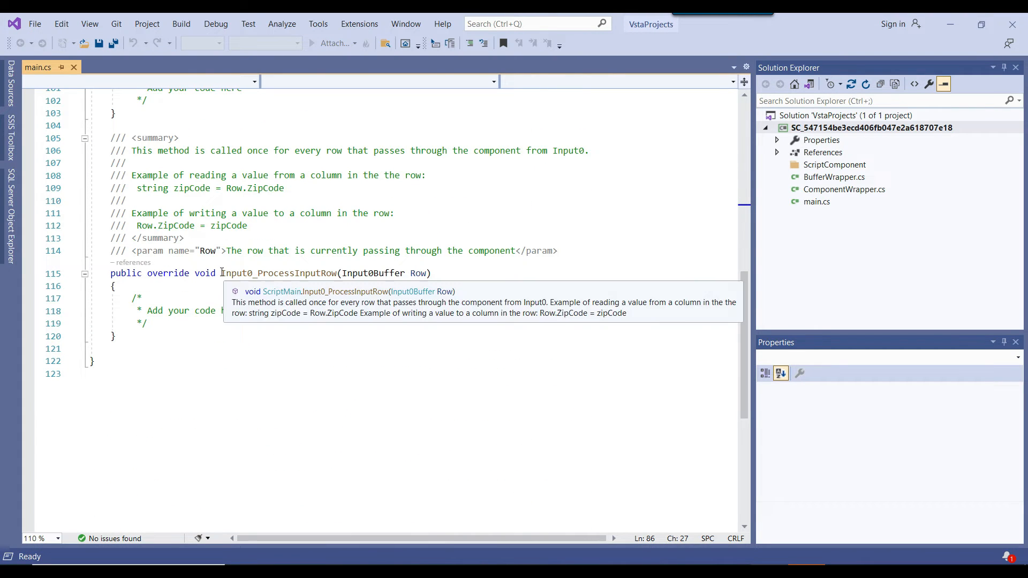
{"action": "left_click_drag", "start_coordinate": [223, 274], "coordinate": [345, 274]}
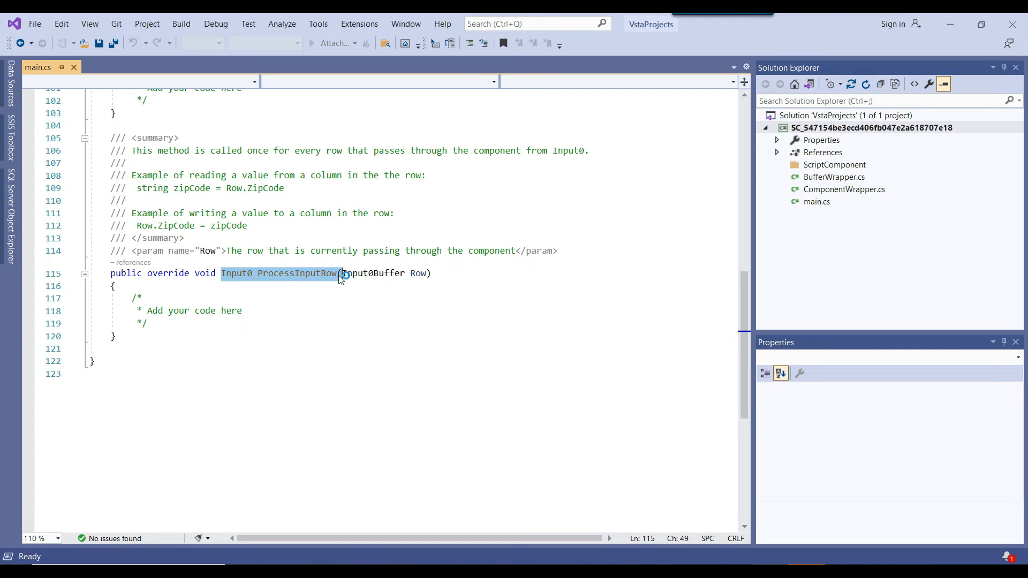
{"action": "left_click", "coordinate": [271, 312]}
{"action": "left_click_drag", "start_coordinate": [131, 298], "coordinate": [154, 322]}
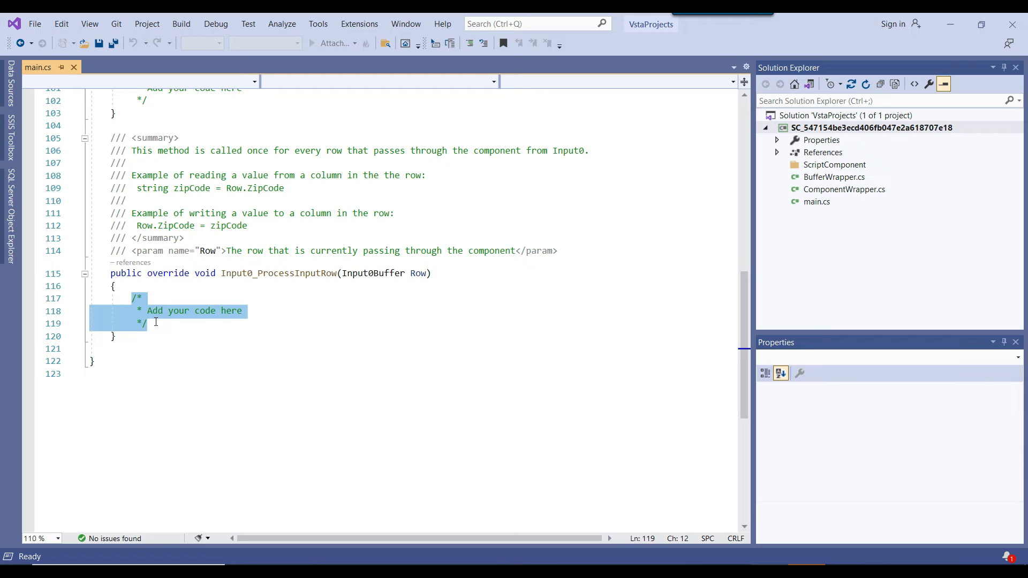
{"action": "type", "text": "Row."}
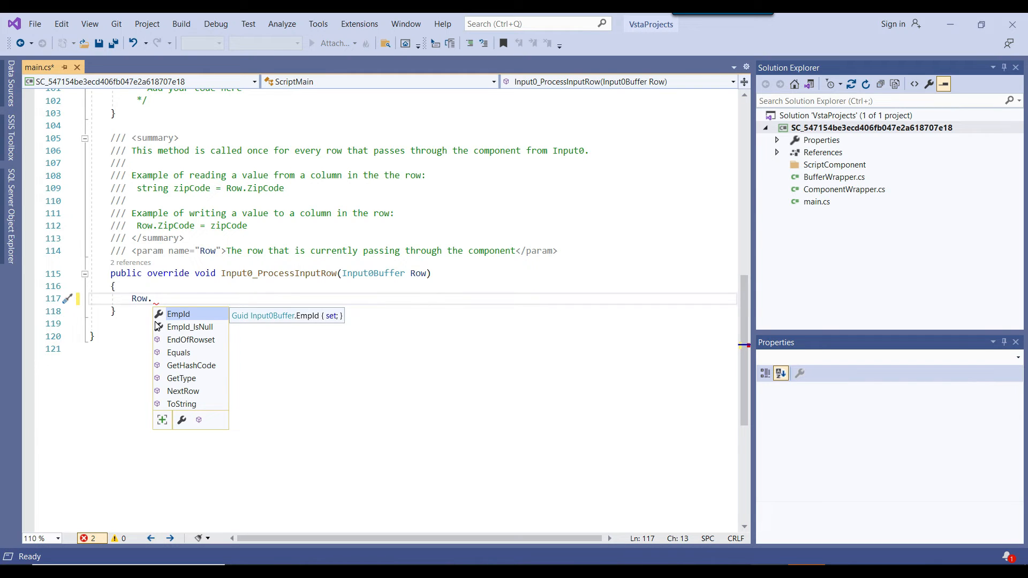
{"action": "key", "text": "Tab"}
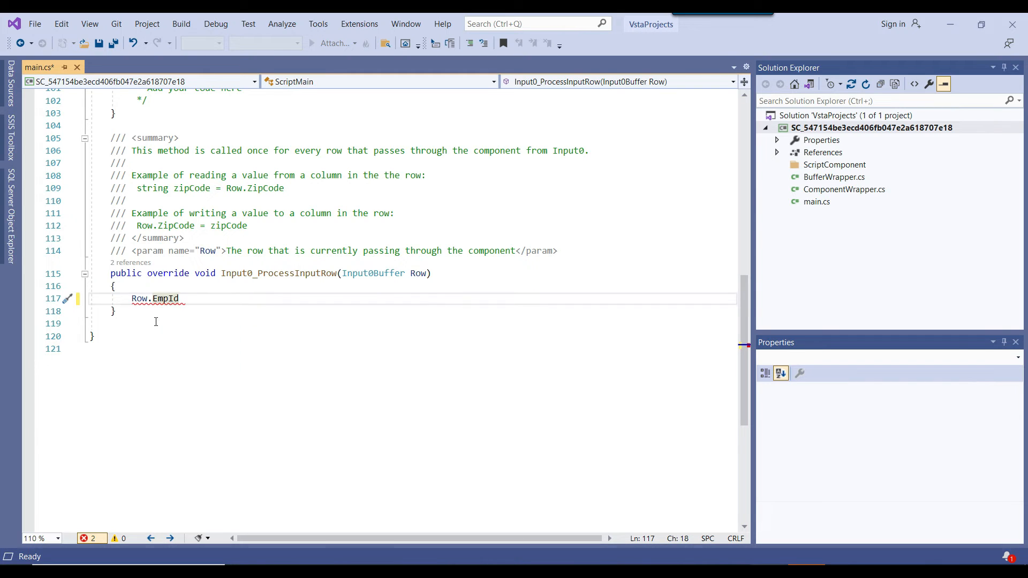
Complete the Row.EmpId statement so that it is assigned Guid.NewGuid();.
{"action": "type", "text": "= Gui"}
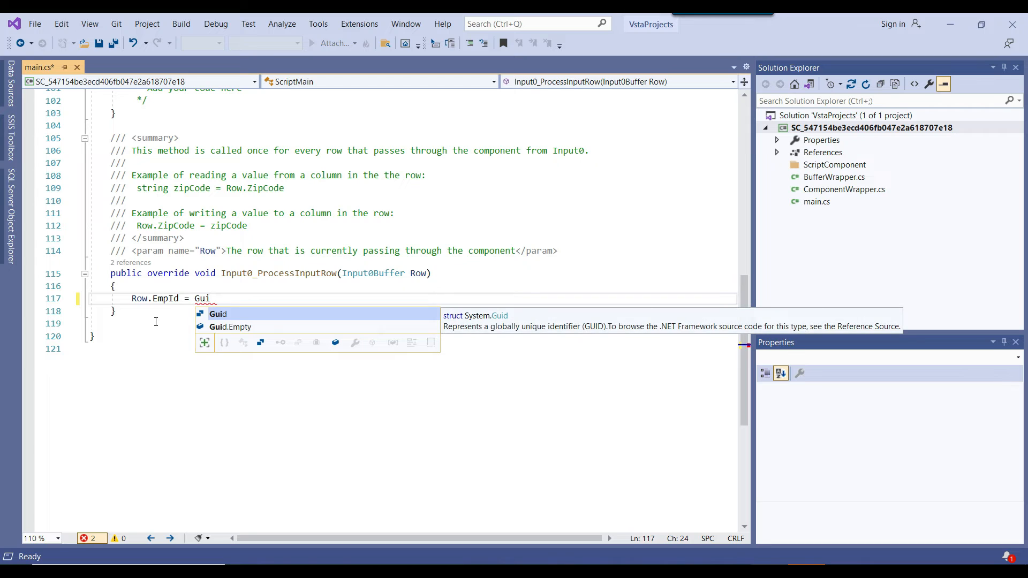
{"action": "key", "text": "Tab"}
{"action": "type", "text": "."}
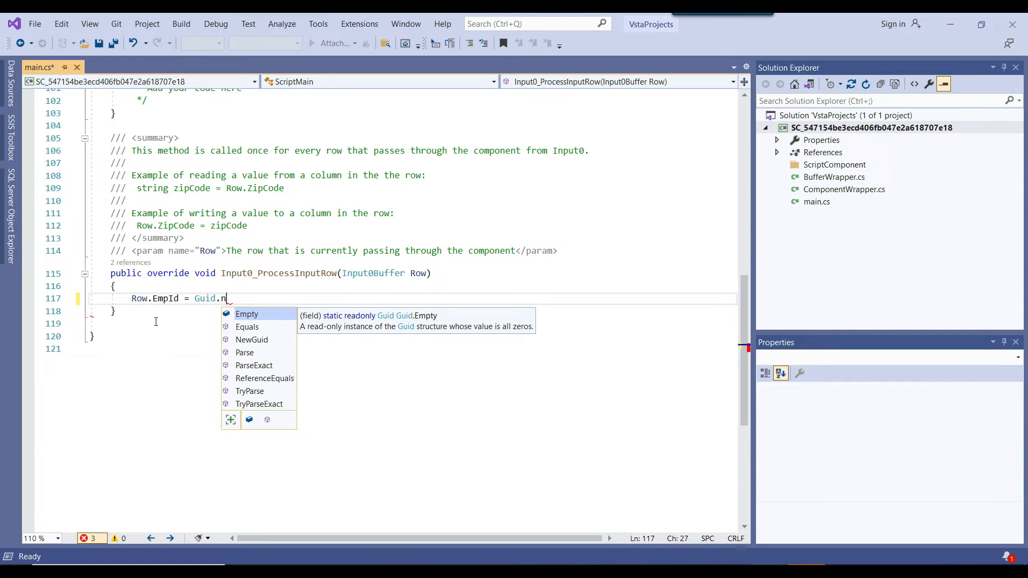
{"action": "type", "text": "ne"}
{"action": "key", "text": "Tab"}
{"action": "type", "text": "();"}
Examine the Row.EmpId assignment and its Guid.NewGuid() call in Input0_ProcessInputRow.
{"action": "left_click", "coordinate": [155, 323]}
{"action": "left_click_drag", "start_coordinate": [217, 298], "coordinate": [286, 297]}
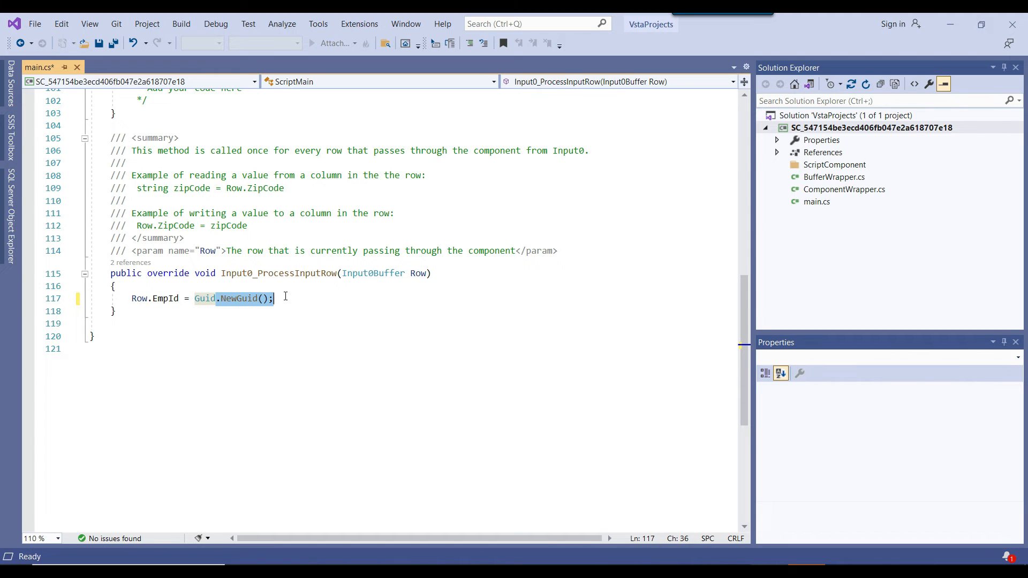
{"action": "left_click", "coordinate": [284, 315]}
{"action": "left_click_drag", "start_coordinate": [276, 298], "coordinate": [205, 298]}
{"action": "left_click", "coordinate": [286, 306]}
{"action": "left_click_drag", "start_coordinate": [216, 299], "coordinate": [273, 303]}
{"action": "left_click", "coordinate": [353, 299]}
{"action": "left_click_drag", "start_coordinate": [132, 299], "coordinate": [288, 299]}
{"action": "left_click", "coordinate": [288, 298]}
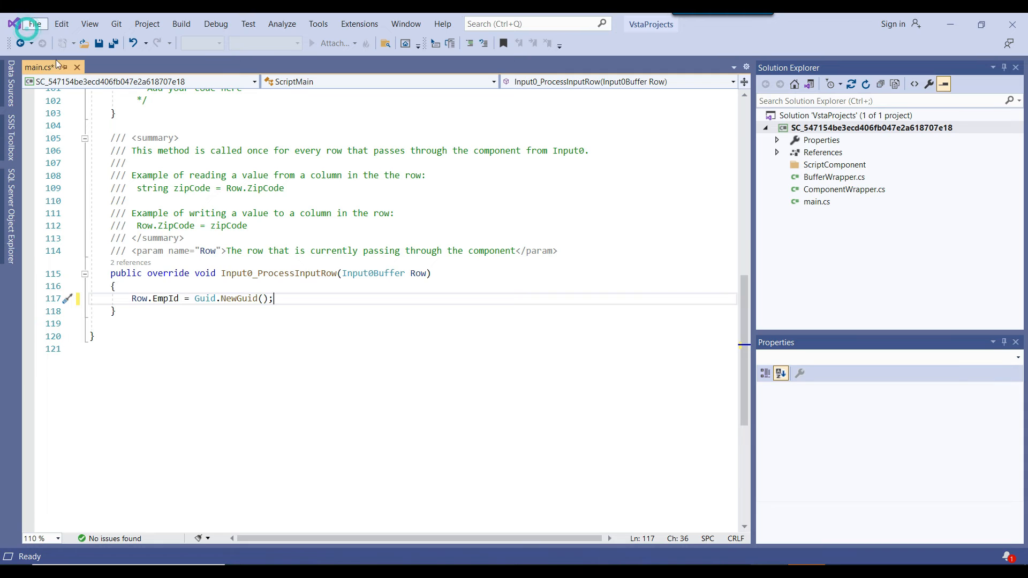
Close the script code window and accept the Script Component's changes.
{"action": "left_click", "coordinate": [34, 24]}
{"action": "left_click", "coordinate": [53, 250]}
{"action": "left_click", "coordinate": [589, 493]}
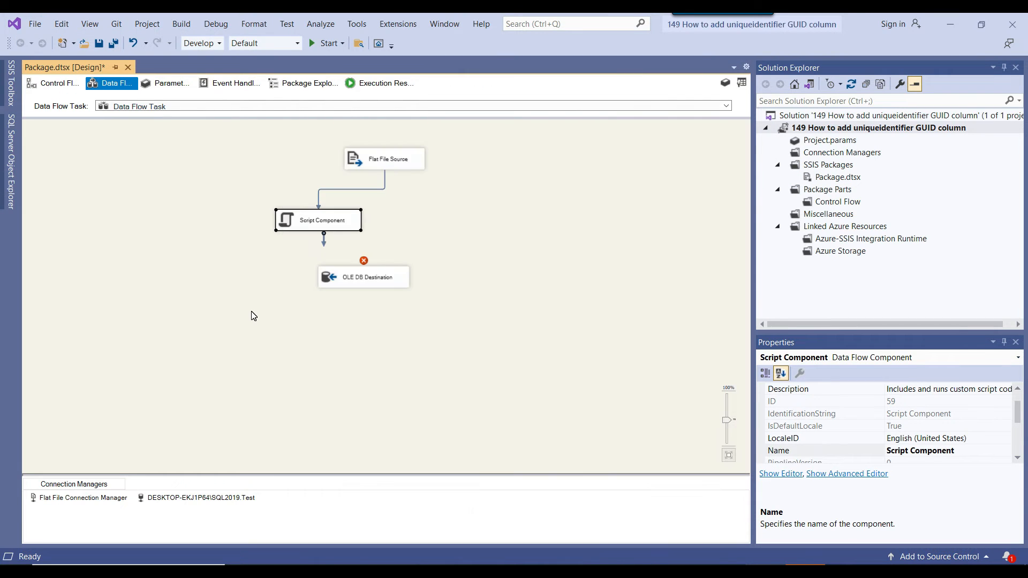
Connect the Script Component's output to the OLE DB Destination and map the Emp_Id input column to the Emp_Id destination column.
{"action": "left_click", "coordinate": [322, 244]}
{"action": "left_click_drag", "start_coordinate": [324, 246], "coordinate": [348, 285]}
{"action": "right_click", "coordinate": [348, 285]}
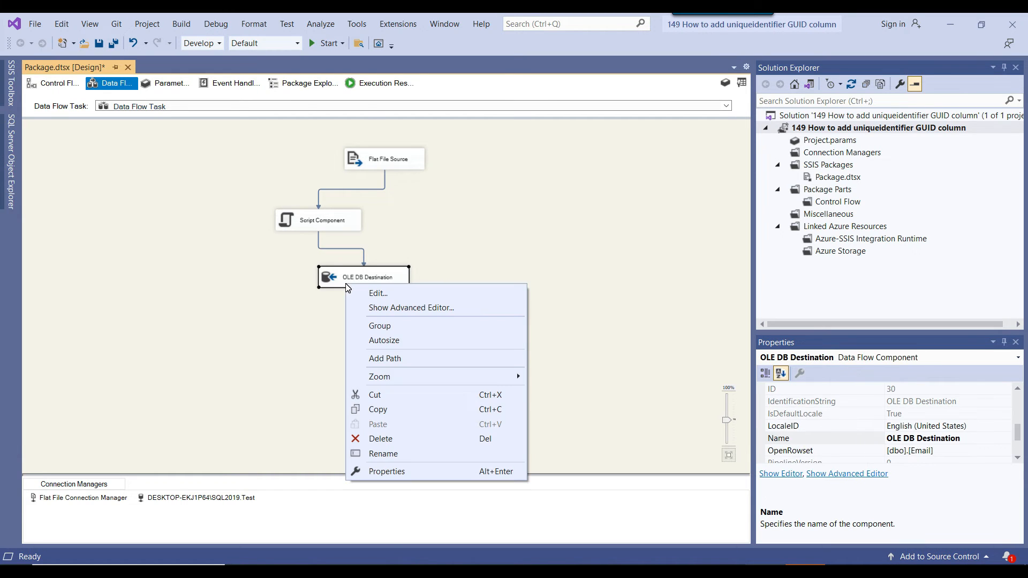
{"action": "left_click", "coordinate": [370, 294]}
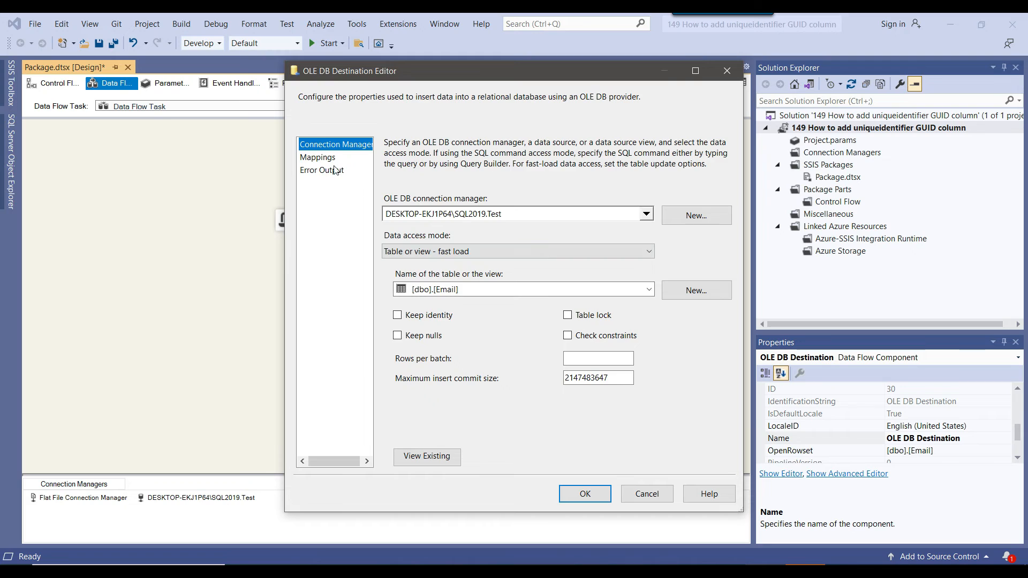
{"action": "left_click", "coordinate": [325, 159]}
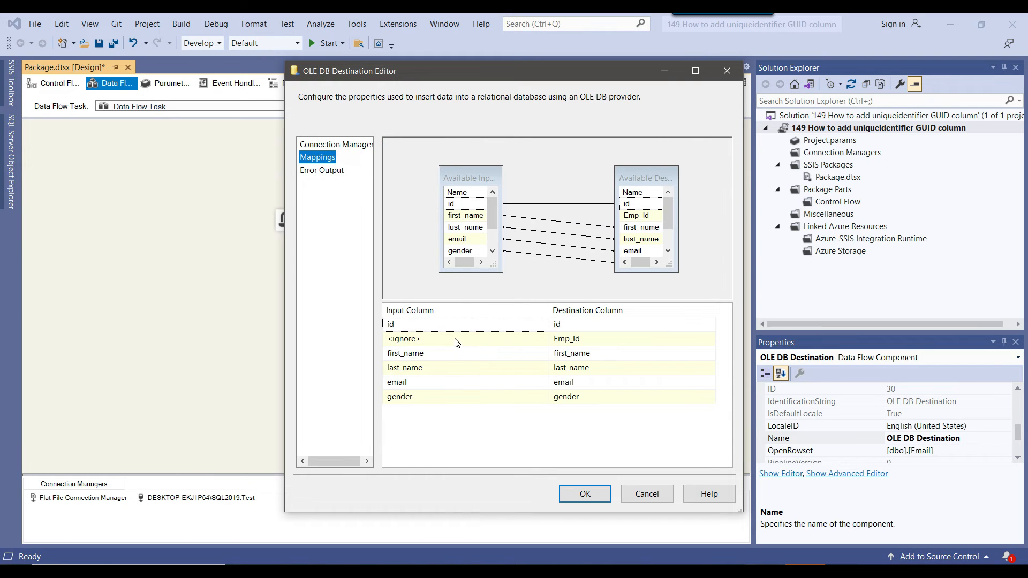
{"action": "left_click", "coordinate": [457, 343]}
{"action": "left_click", "coordinate": [454, 345]}
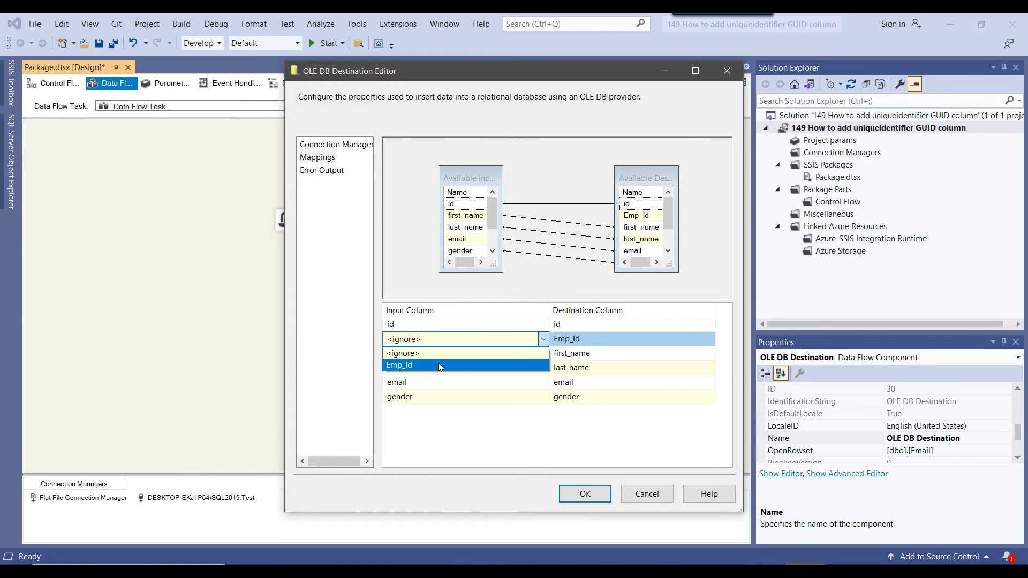
{"action": "left_click", "coordinate": [438, 365]}
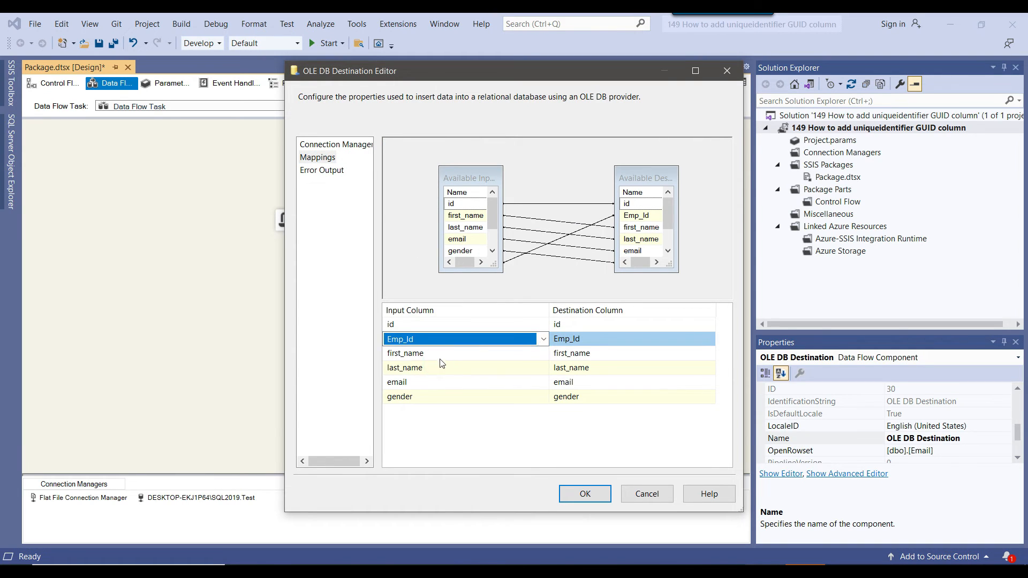
{"action": "left_click", "coordinate": [589, 504]}
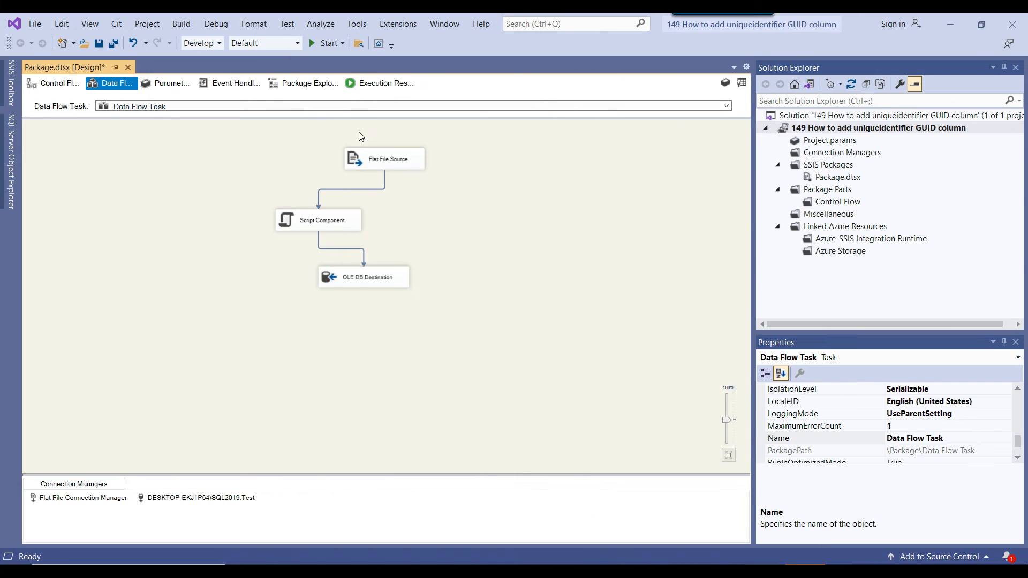
Start the package and, in SQL Server Management Studio, run the select * from Email query.
{"action": "left_click", "coordinate": [341, 43]}
{"action": "left_click", "coordinate": [341, 57]}
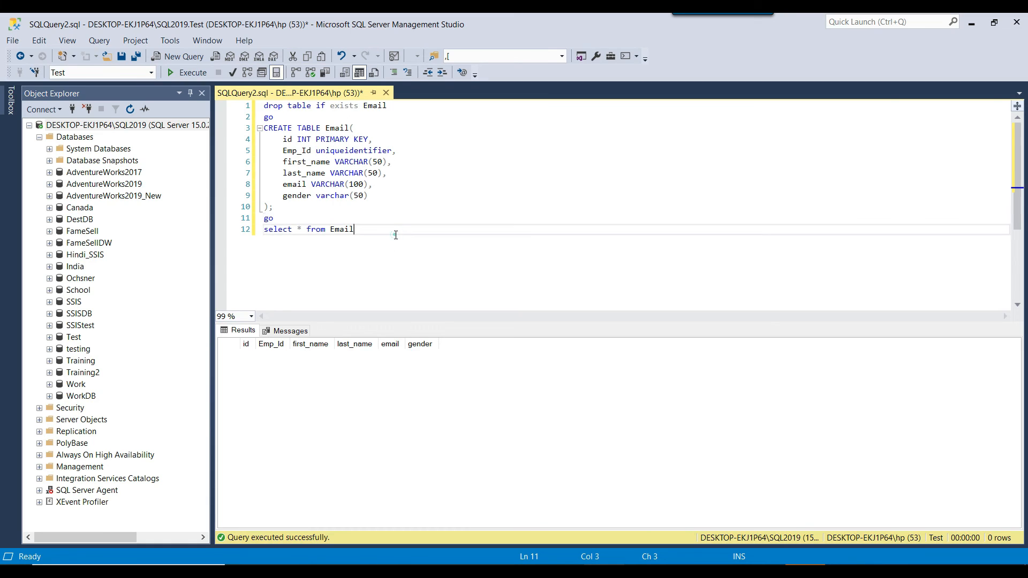
{"action": "left_click_drag", "start_coordinate": [395, 236], "coordinate": [234, 222]}
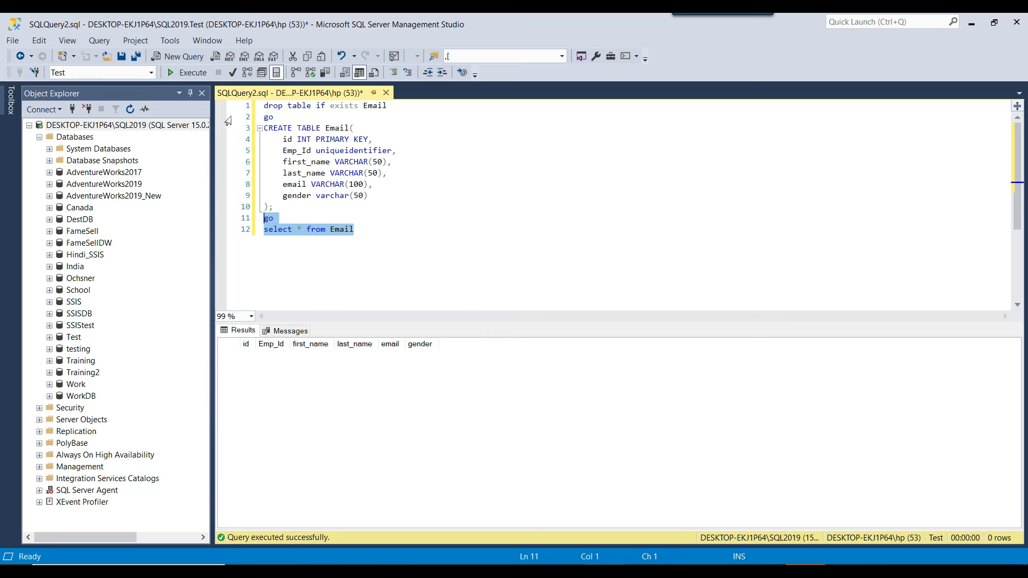
{"action": "left_click", "coordinate": [191, 74]}
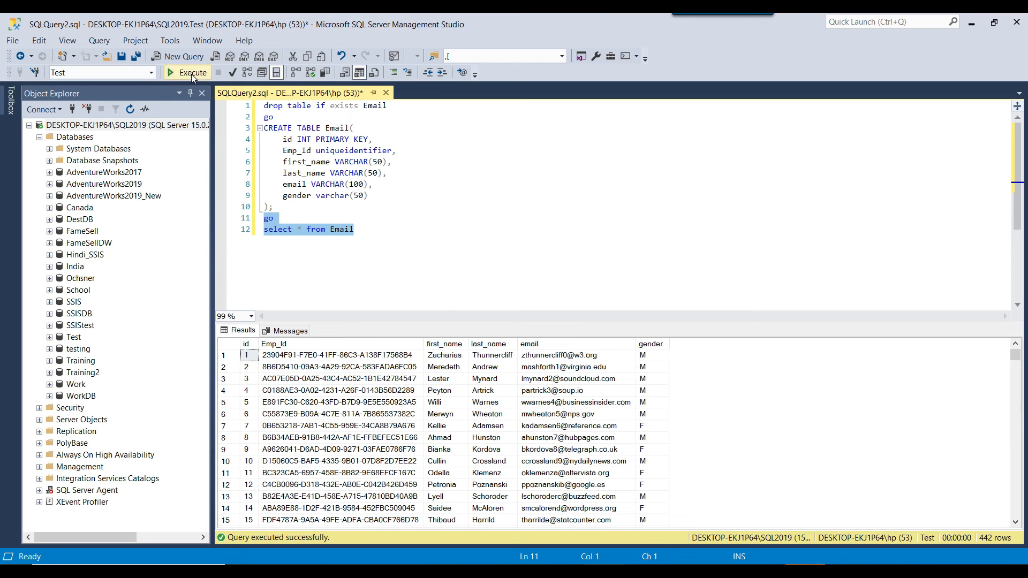
Look through the Emp_Id values in the Email query results, widening the Emp_Id column for reading.
{"action": "left_click", "coordinate": [407, 368]}
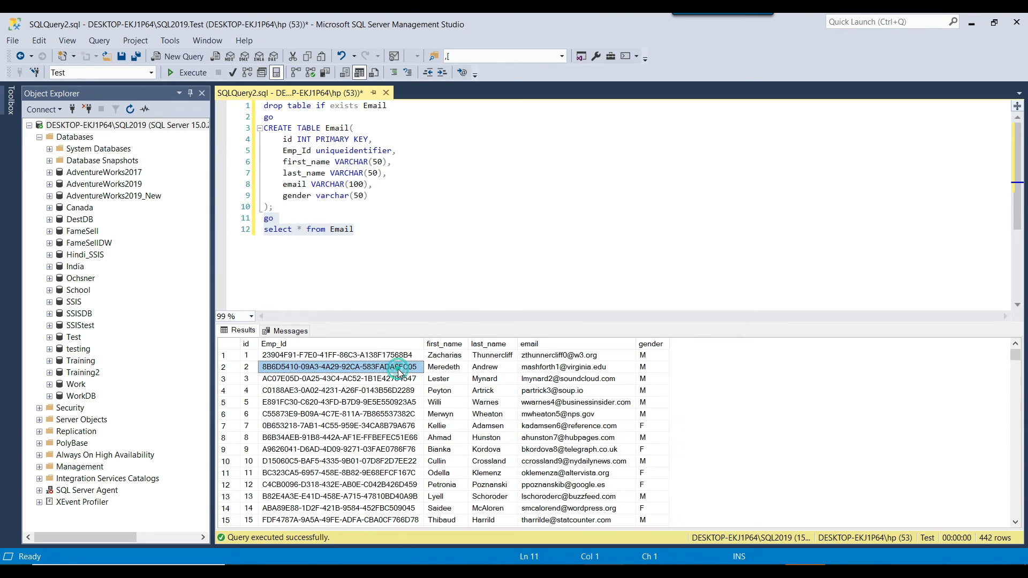
{"action": "scroll", "coordinate": [412, 369], "scroll_direction": "down", "scroll_amount": 8}
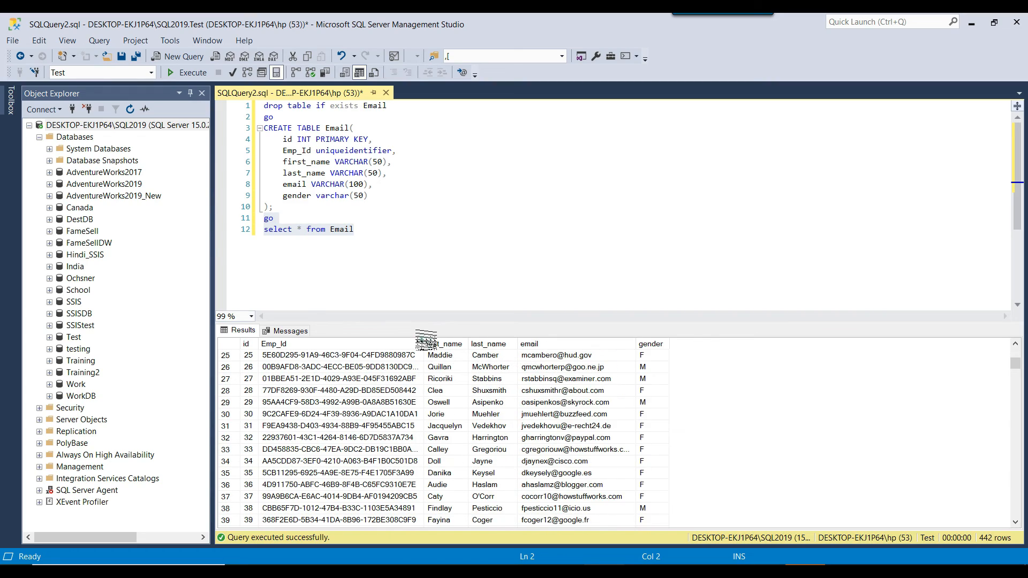
{"action": "left_click_drag", "start_coordinate": [423, 343], "coordinate": [463, 343]}
{"action": "mouse_move", "coordinate": [1016, 366]}
{"action": "left_mouse_down"}
{"action": "mouse_move", "coordinate": [1007, 537]}
{"action": "mouse_move", "coordinate": [1016, 352]}
{"action": "left_mouse_up"}
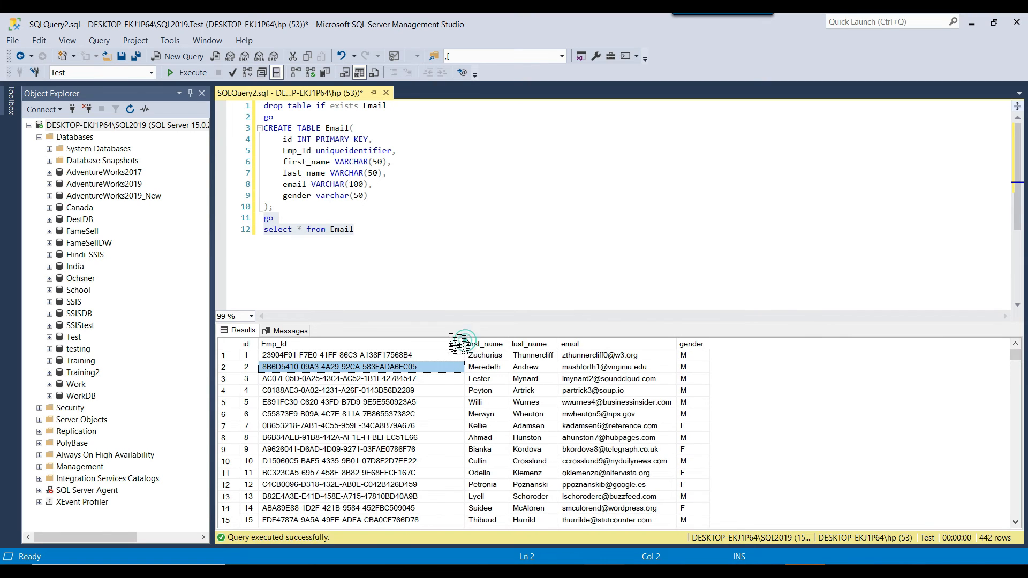
{"action": "left_click_drag", "start_coordinate": [464, 345], "coordinate": [440, 348]}
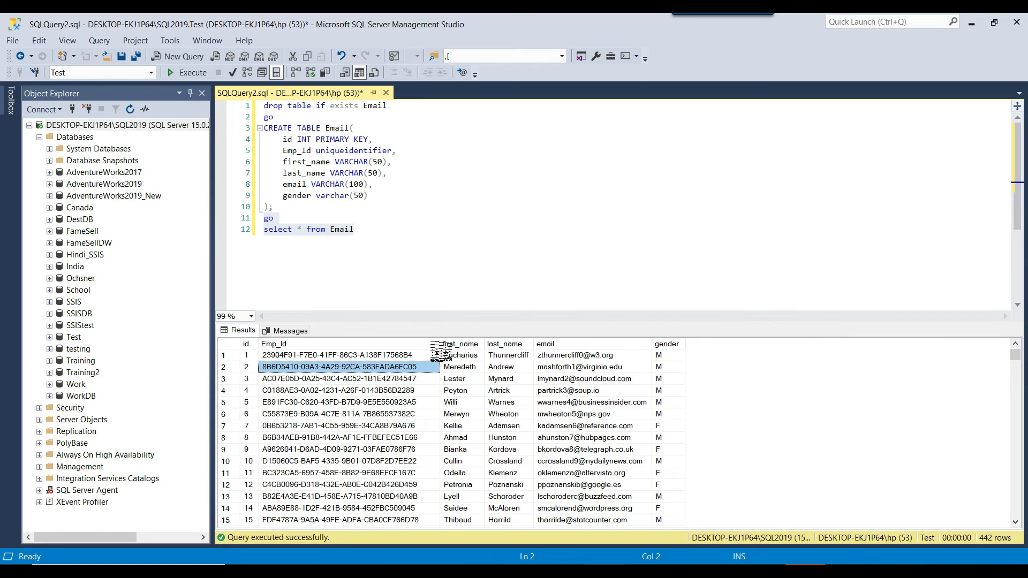
{"action": "left_click", "coordinate": [496, 232]}
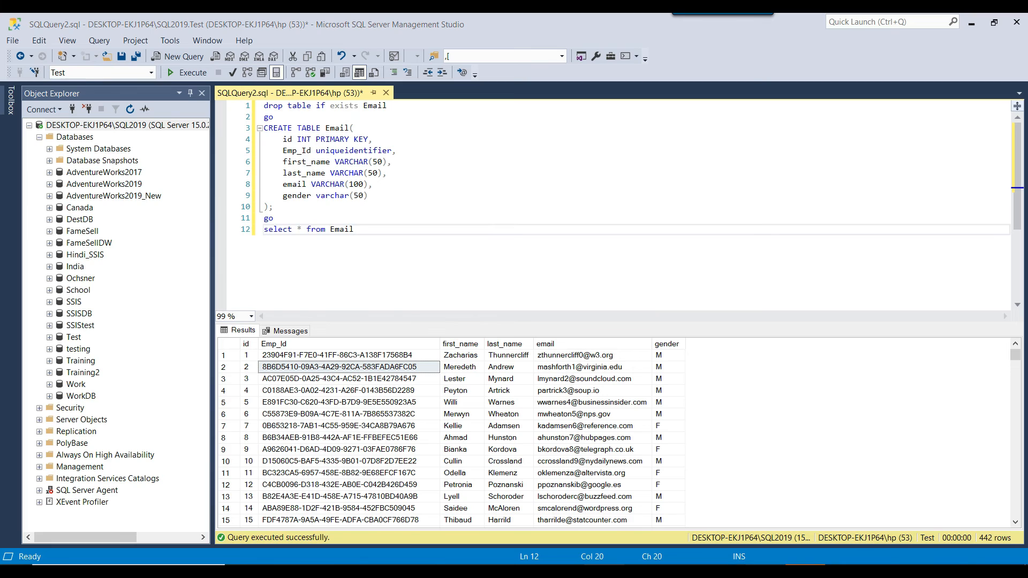
Switch back to Visual Studio and stop debugging the package to return to design mode.
{"action": "key", "text": "alt+Tab"}
{"action": "left_click", "coordinate": [301, 245]}
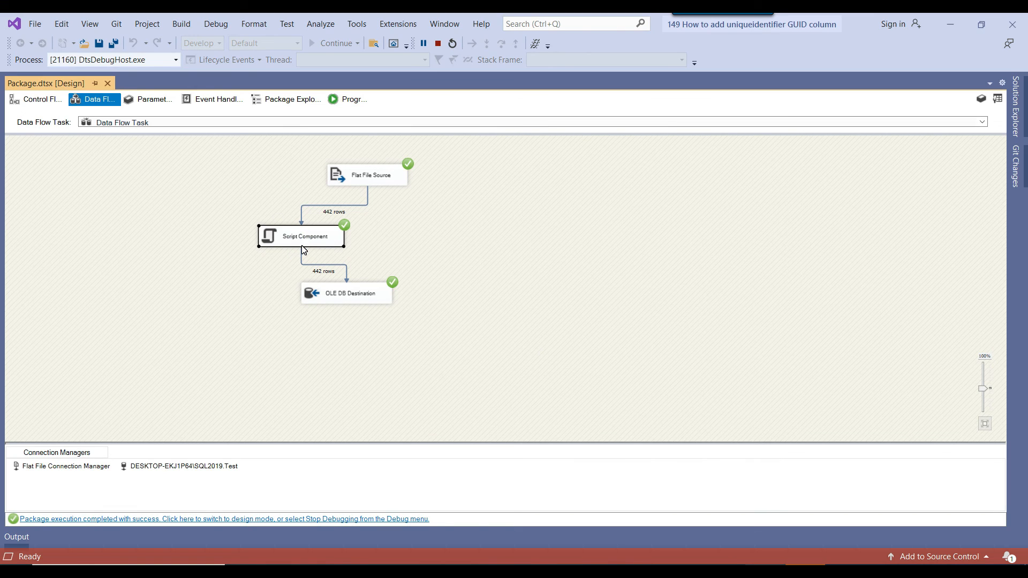
{"action": "left_click", "coordinate": [362, 177]}
{"action": "left_click", "coordinate": [438, 43]}
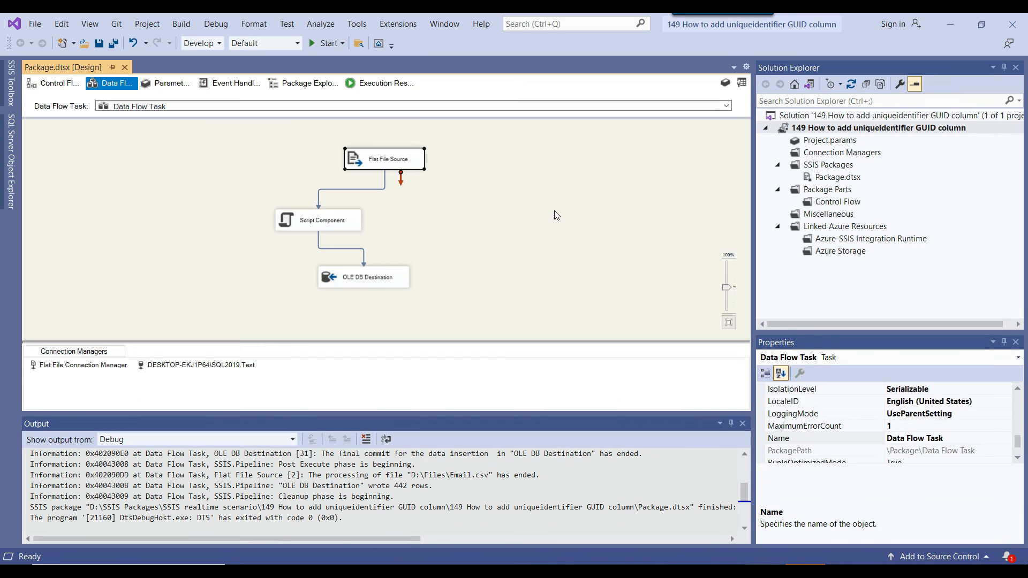
{"action": "left_click", "coordinate": [530, 200]}
{"action": "left_click_drag", "start_coordinate": [266, 148], "coordinate": [465, 180]}
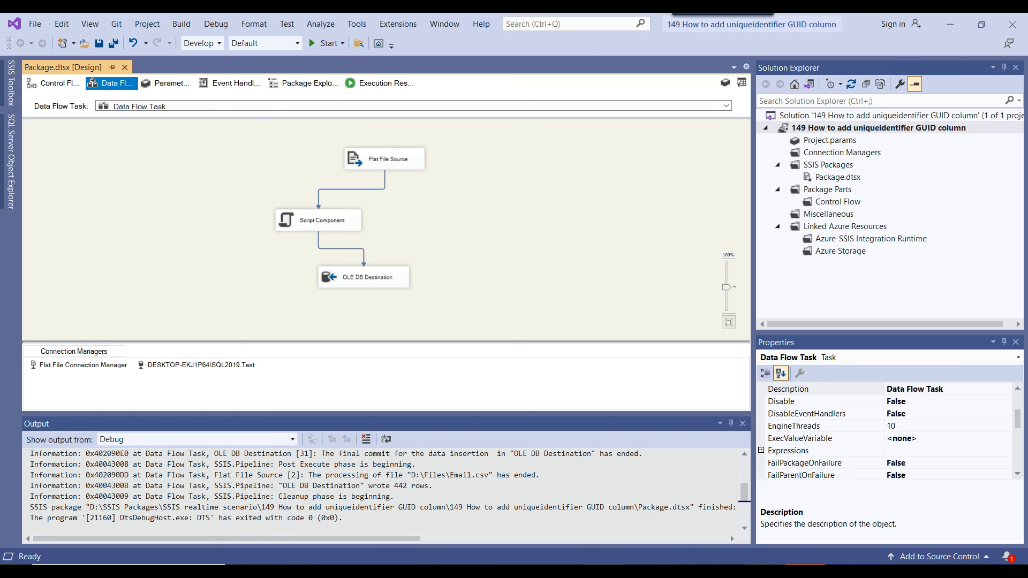
In SQL Server Management Studio, add select Newid() below the Email query and execute only that statement.
{"action": "left_click", "coordinate": [600, 571]}
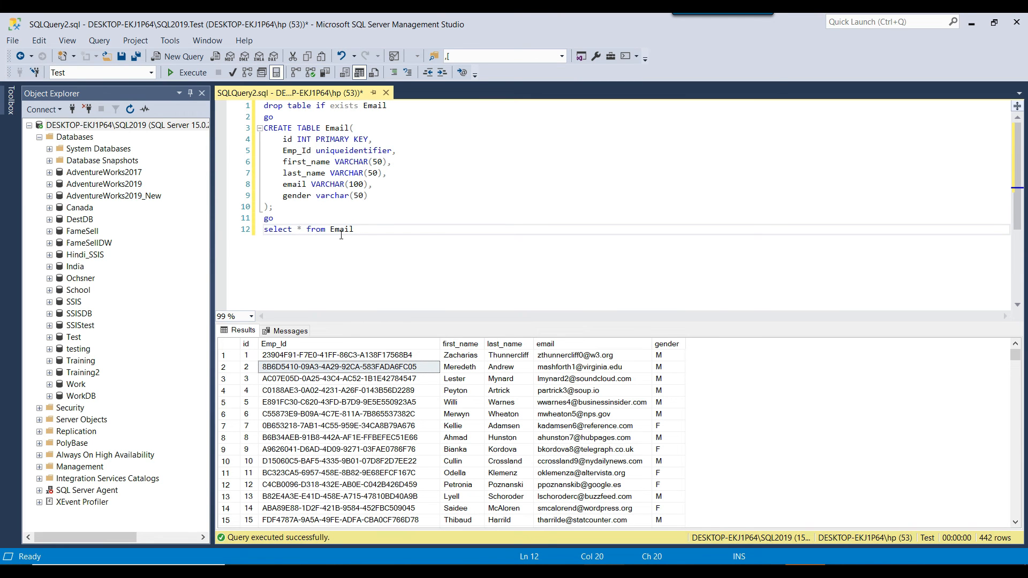
{"action": "key", "text": "Return"}
{"action": "key", "text": "Return"}
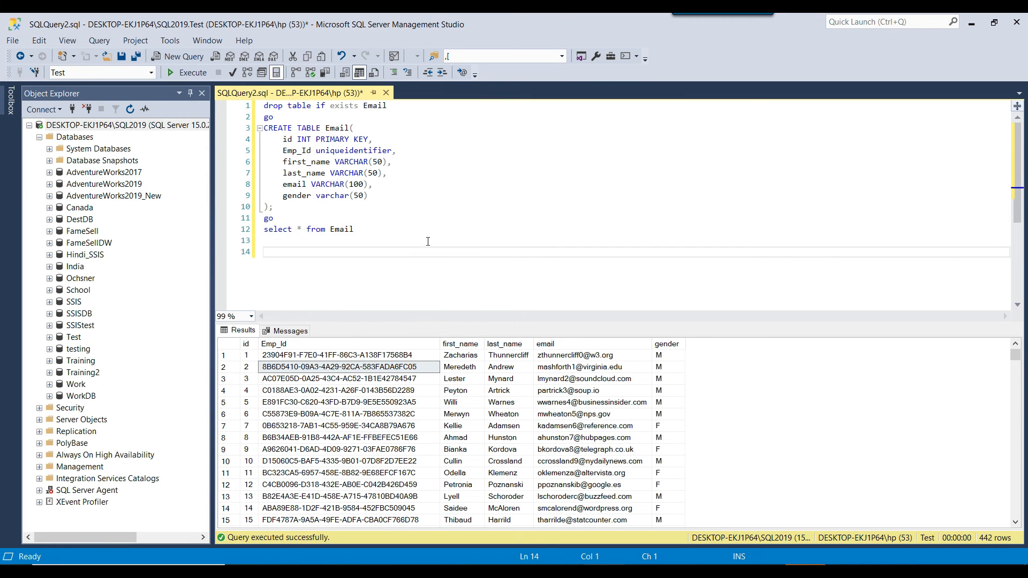
{"action": "type", "text": "select New"}
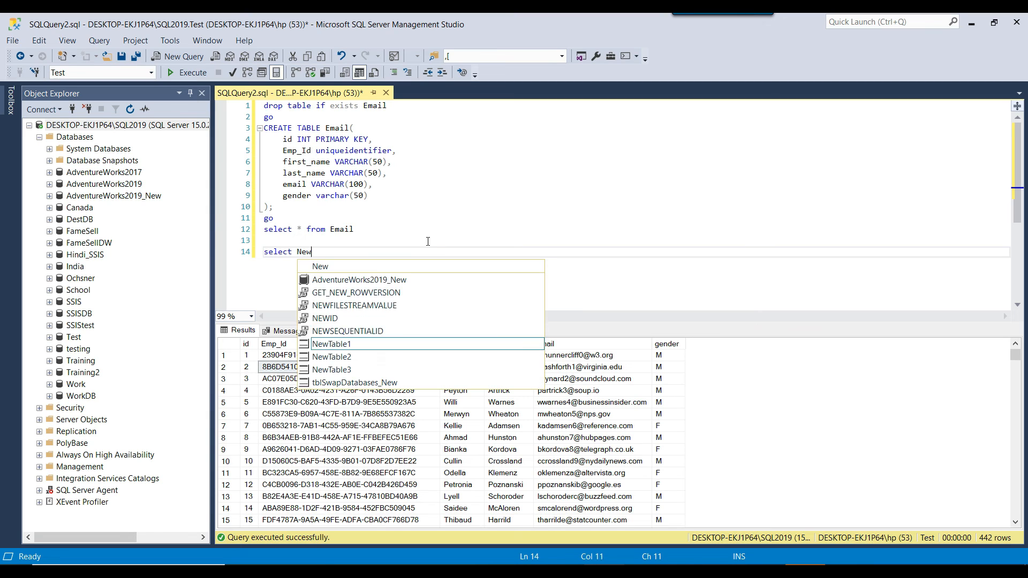
{"action": "type", "text": "id()"}
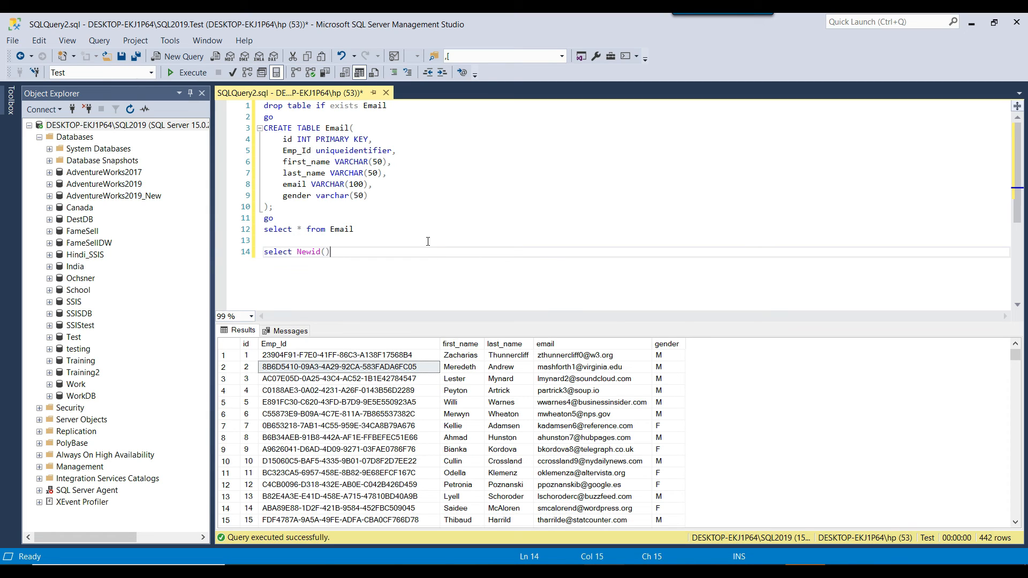
{"action": "key", "text": "shift+Home"}
{"action": "key", "text": "F5"}
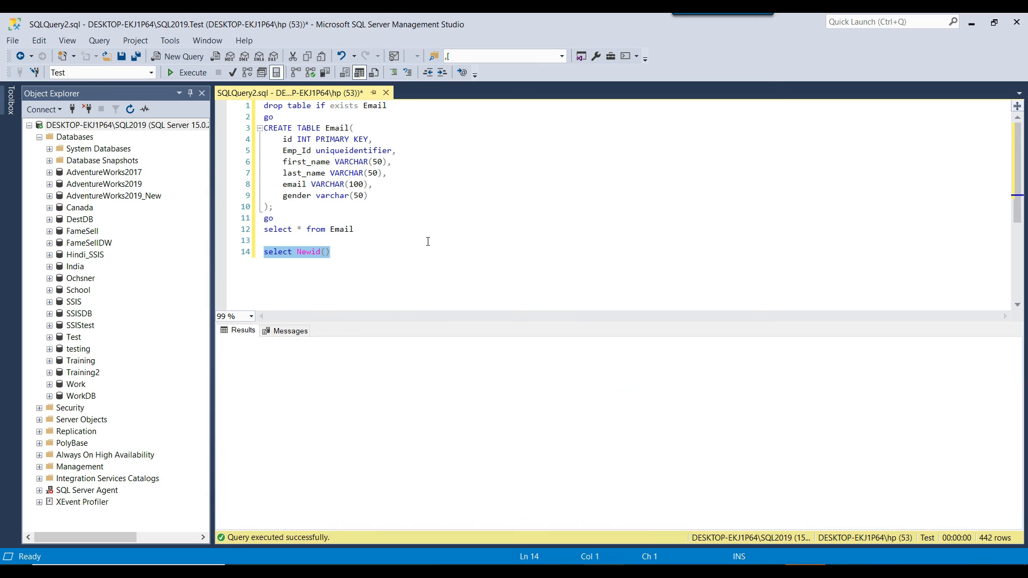
{"action": "left_click", "coordinate": [361, 261]}
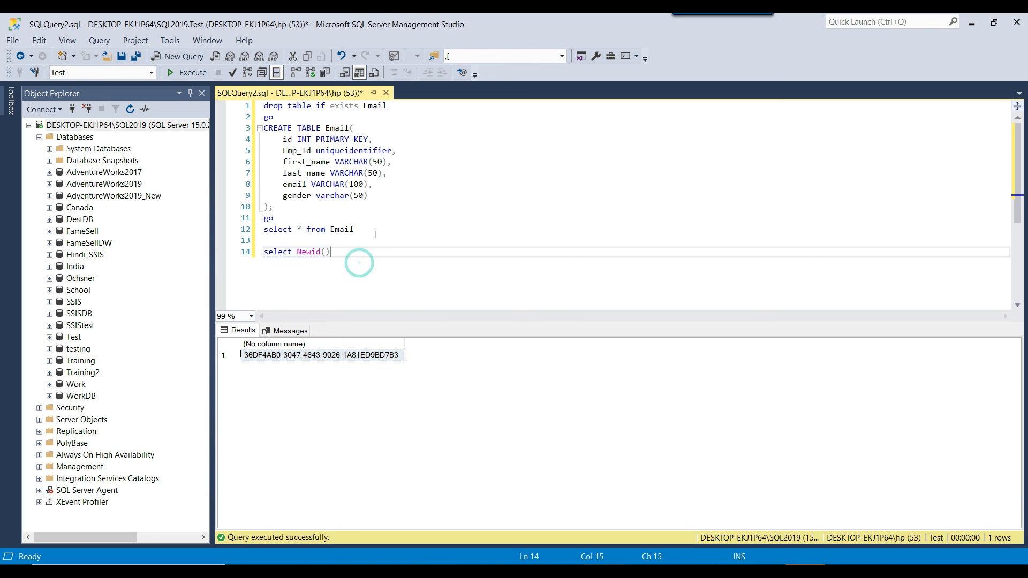
Execute only the select * from Email statement to list the table's rows again.
{"action": "left_click", "coordinate": [374, 230]}
{"action": "key", "text": "shift+Up"}
{"action": "key", "text": "shift+Home"}
{"action": "key", "text": "F5"}
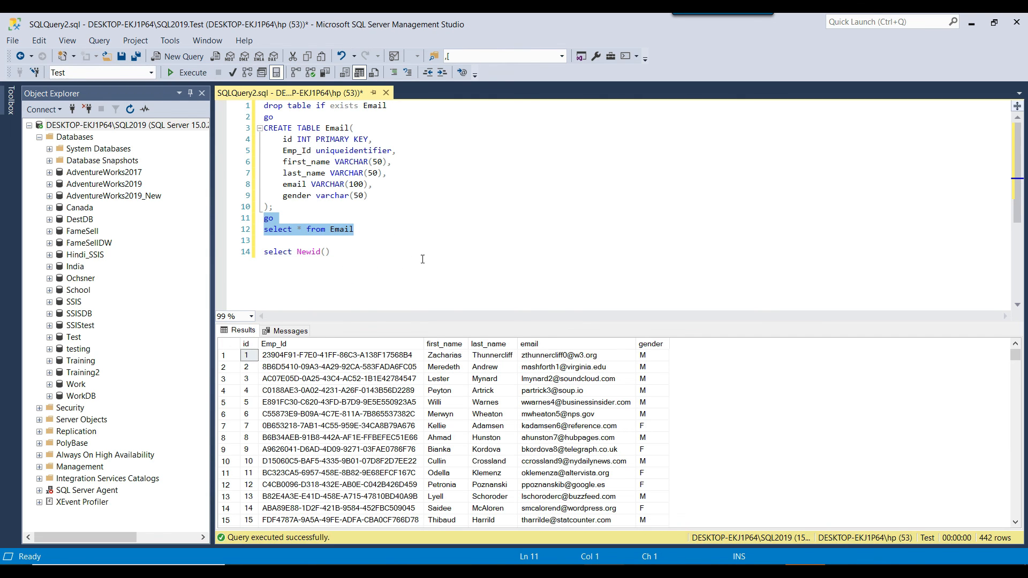
{"action": "left_click", "coordinate": [417, 255]}
{"action": "left_click_drag", "start_coordinate": [380, 225], "coordinate": [255, 230]}
{"action": "left_click", "coordinate": [388, 263]}
Add Newid() as an extra column after the asterisk in the Email query and execute only that statement.
{"action": "left_click_drag", "start_coordinate": [348, 251], "coordinate": [298, 253]}
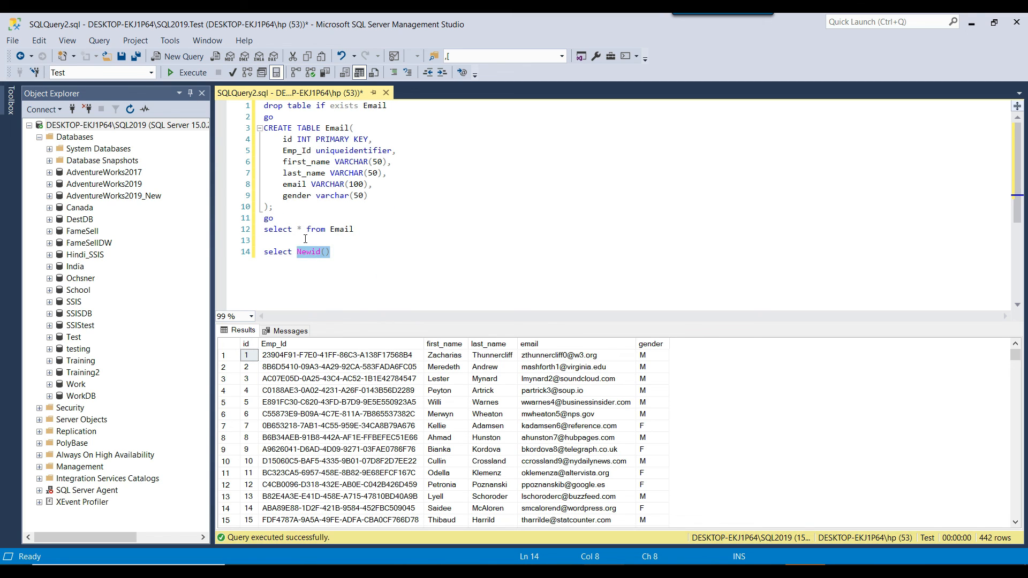
{"action": "key", "text": "ctrl+c"}
{"action": "left_click", "coordinate": [302, 230]}
{"action": "type", "text": ","}
{"action": "key", "text": "ctrl+v"}
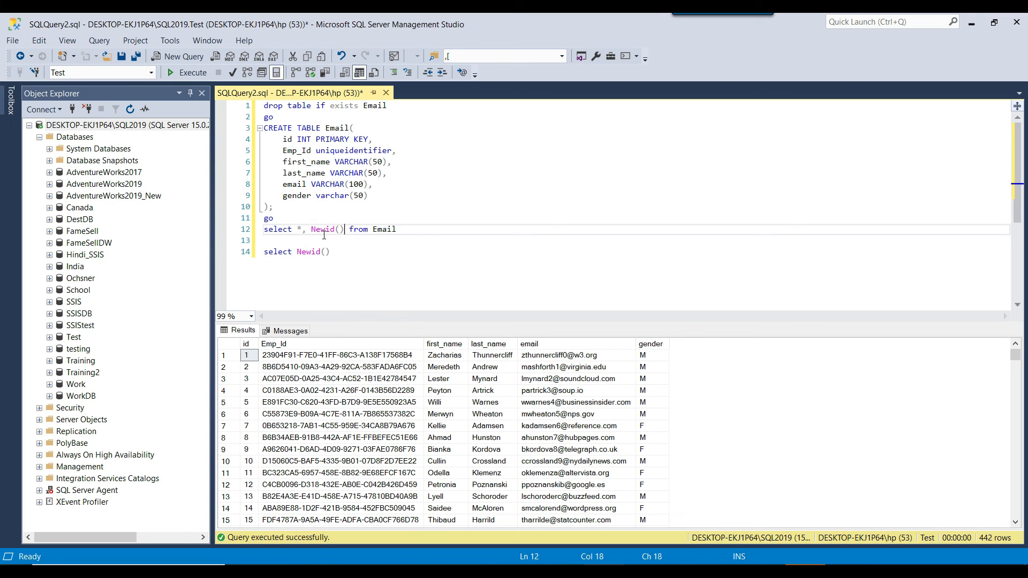
{"action": "key", "text": "End"}
{"action": "key", "text": "shift+Home"}
{"action": "key", "text": "F5"}
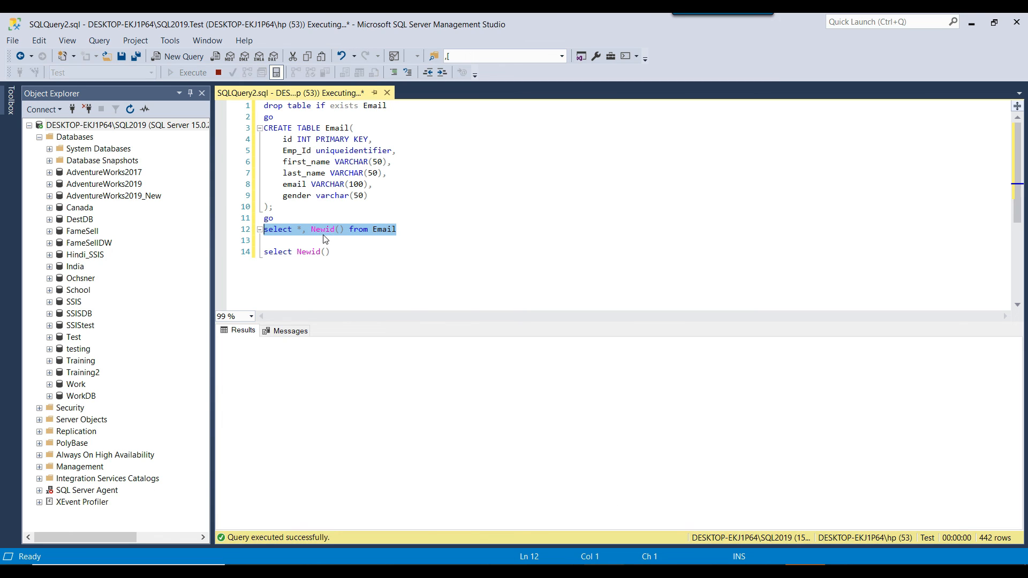
Examine the GUIDs in the unnamed result column and highlight the Newid() call in the Email query.
{"action": "left_click_drag", "start_coordinate": [750, 355], "coordinate": [754, 500]}
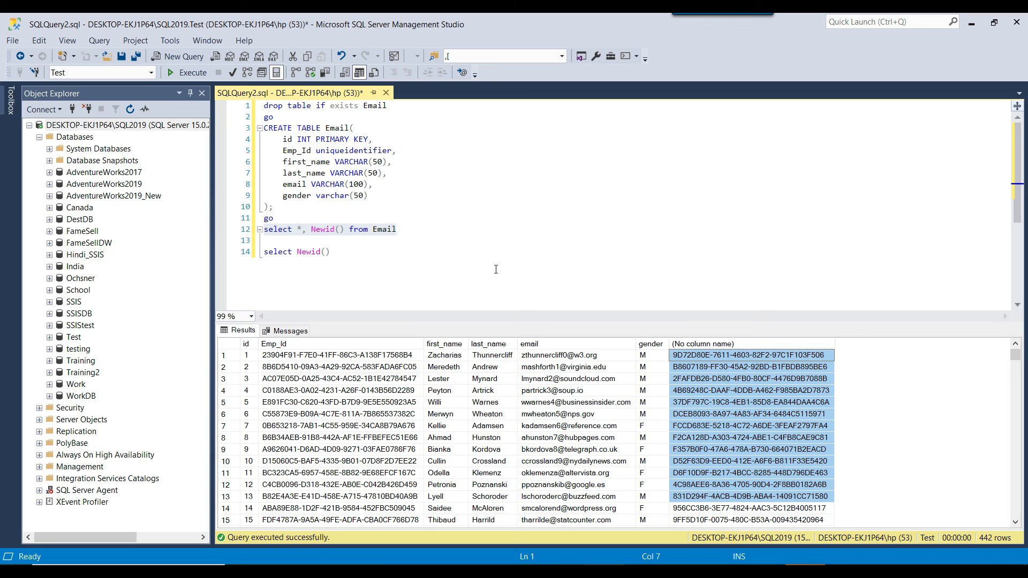
{"action": "left_click", "coordinate": [490, 247]}
{"action": "left_click_drag", "start_coordinate": [310, 229], "coordinate": [346, 229]}
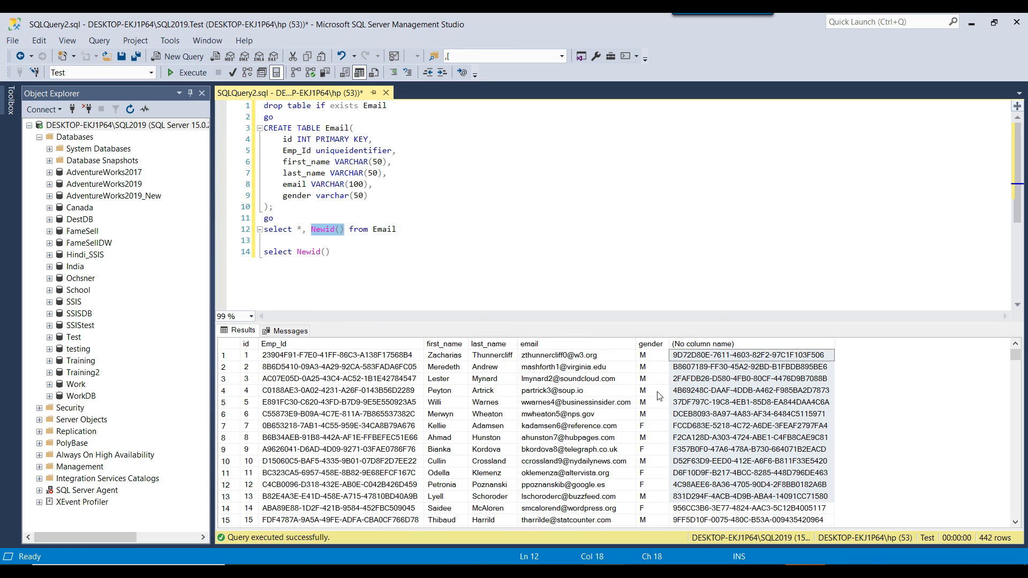